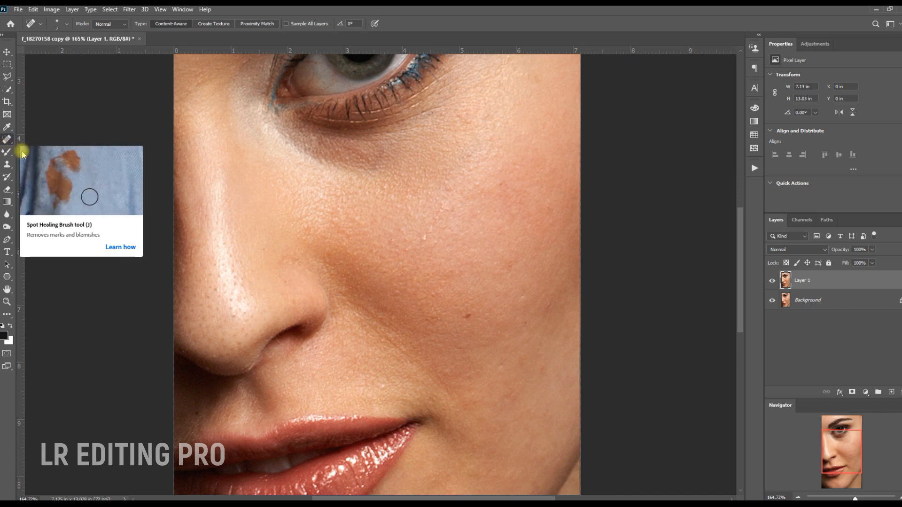
Set the Spot Healing Brush to 10 px and heal the dark spots and the small blemish on the cheek
{"action": "key", "text": "bracketright"}
{"action": "key", "text": "bracketright"}
{"action": "key", "text": "bracketright"}
{"action": "key", "text": "bracketleft"}
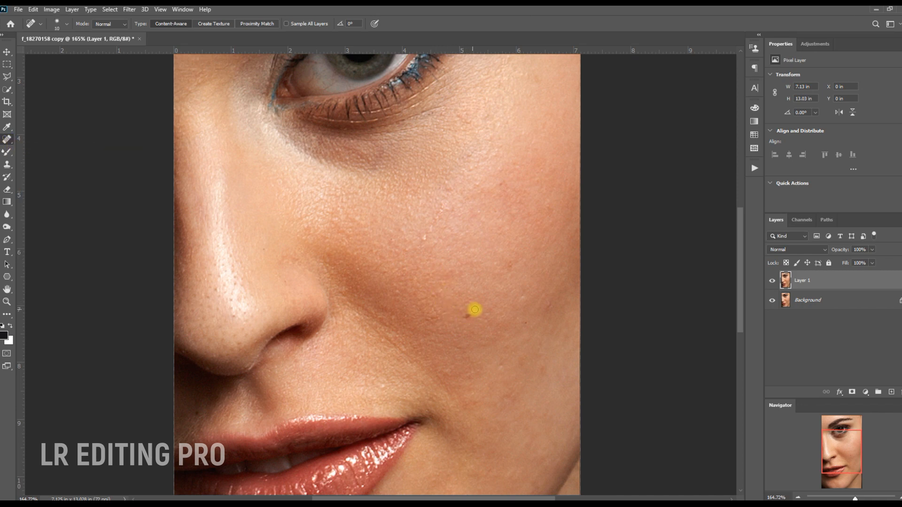
{"action": "left_click", "coordinate": [469, 315]}
{"action": "left_click", "coordinate": [525, 323]}
{"action": "left_click", "coordinate": [422, 238]}
Heal the small blemishes above the upper lip and on the lower cheek
{"action": "scroll", "coordinate": [382, 302], "scroll_direction": "down", "scroll_amount": 3}
{"action": "scroll", "coordinate": [404, 310], "scroll_direction": "left", "scroll_amount": 2}
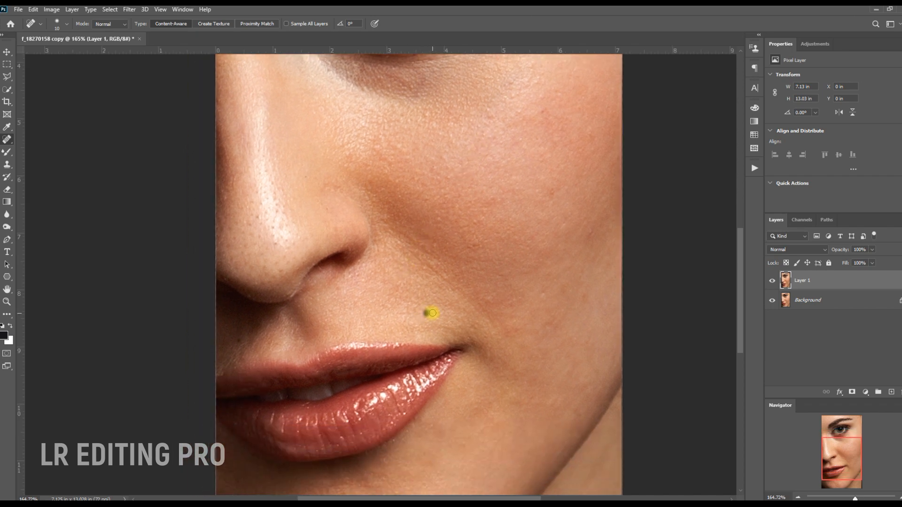
{"action": "left_click", "coordinate": [402, 313]}
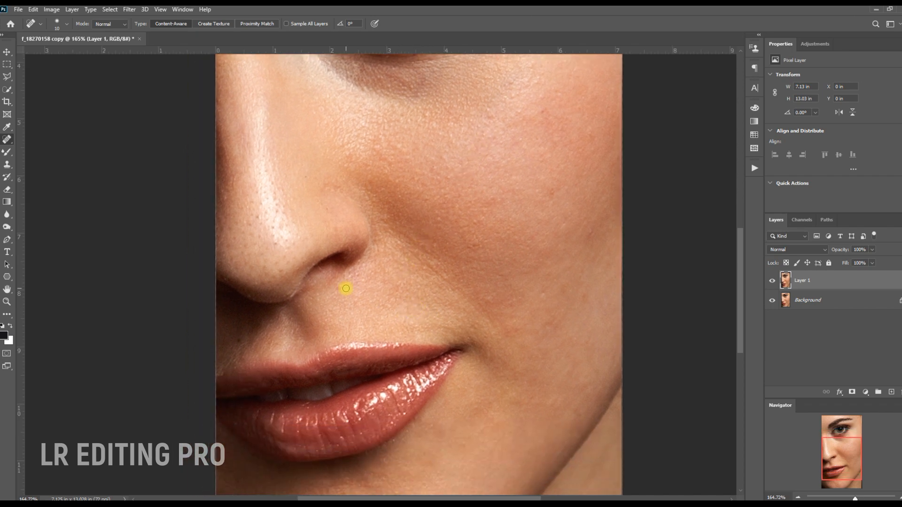
{"action": "left_click", "coordinate": [493, 201]}
Heal the visible pores around the tip of the nose
{"action": "left_click_drag", "start_coordinate": [266, 276], "coordinate": [276, 336]}
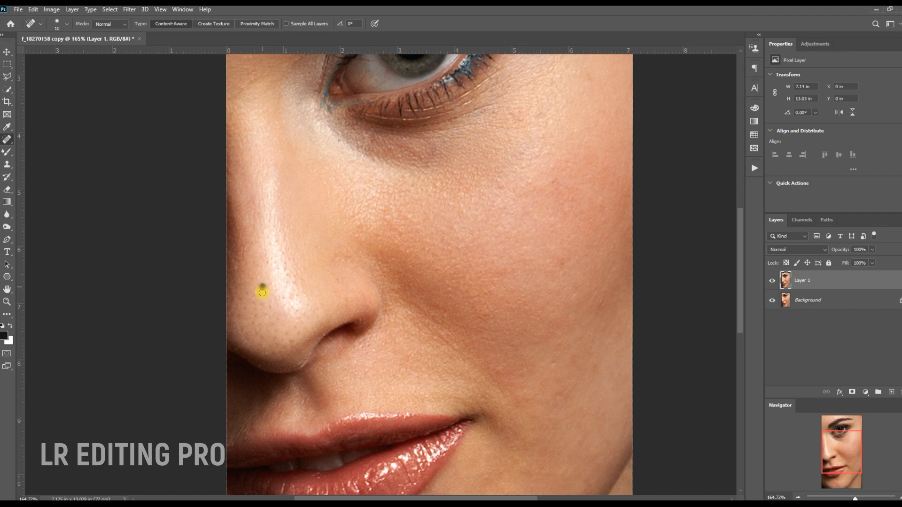
{"action": "left_click_drag", "start_coordinate": [269, 300], "coordinate": [284, 317]}
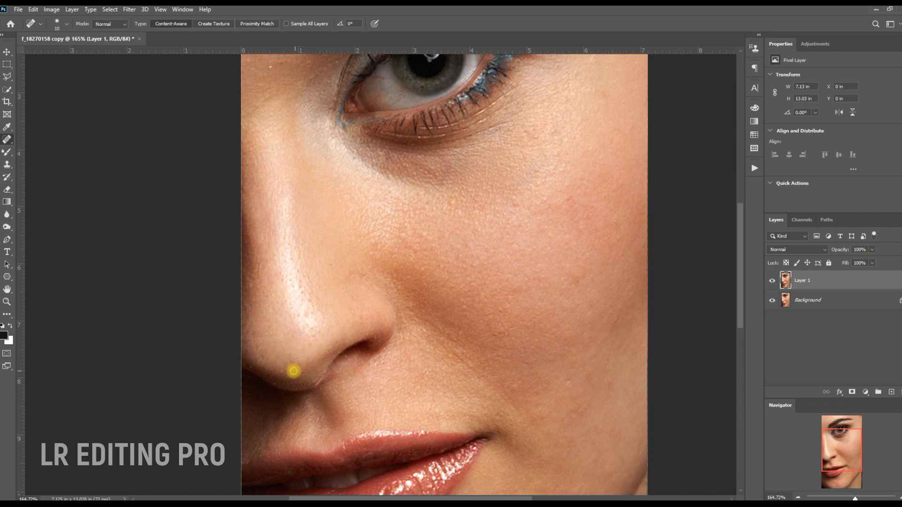
{"action": "scroll", "coordinate": [317, 316], "scroll_direction": "up", "scroll_amount": 2}
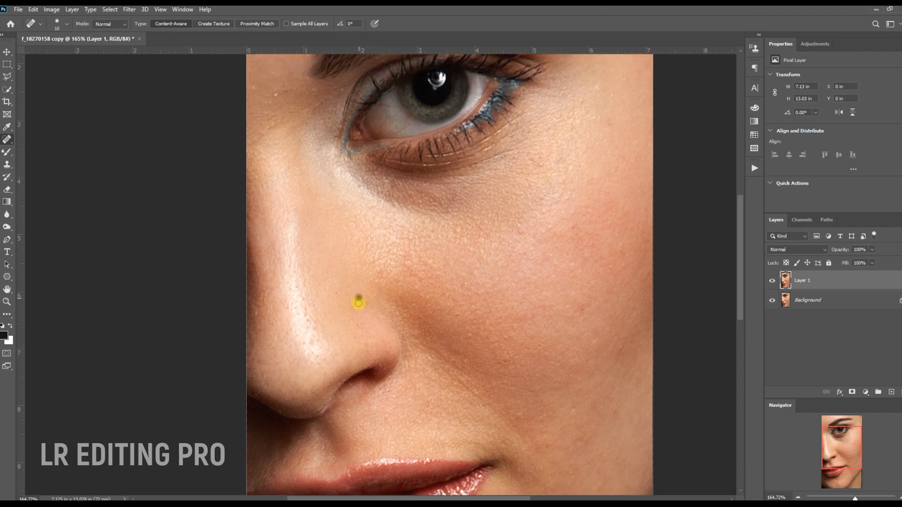
{"action": "scroll", "coordinate": [302, 326], "scroll_direction": "up", "scroll_amount": 1}
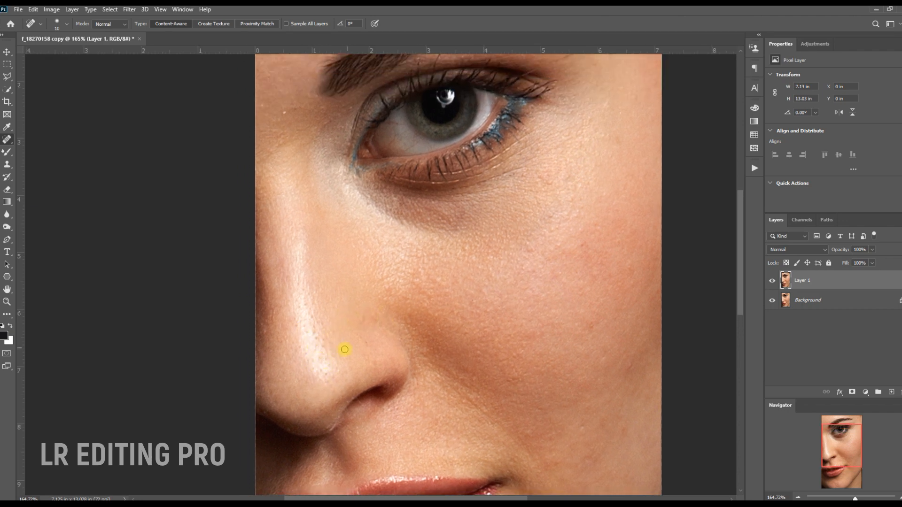
Adjust the healing brush hardness and smooth the remaining pores along the bridge and side of the nose
{"action": "right_click", "coordinate": [331, 308]}
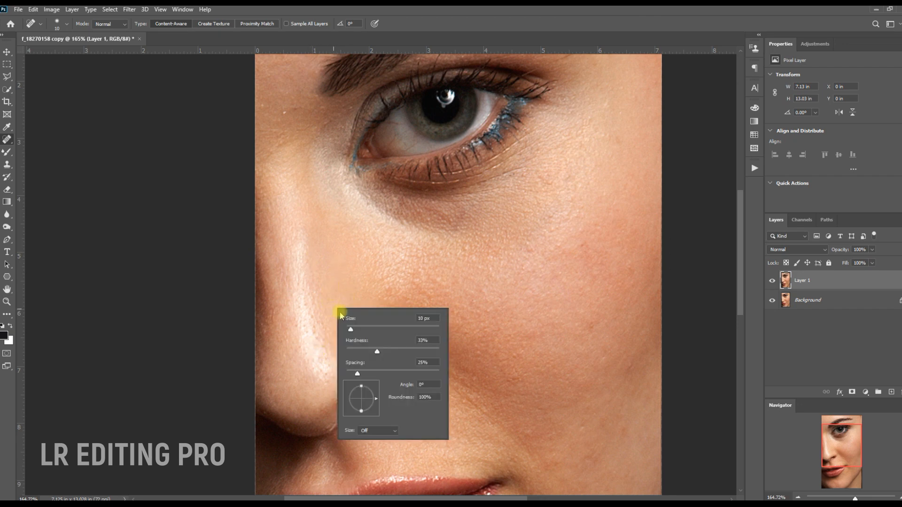
{"action": "mouse_move", "coordinate": [377, 350]}
{"action": "left_mouse_down"}
{"action": "mouse_move", "coordinate": [357, 349]}
{"action": "mouse_move", "coordinate": [383, 352]}
{"action": "left_mouse_up"}
{"action": "left_click", "coordinate": [293, 330]}
{"action": "left_click_drag", "start_coordinate": [304, 287], "coordinate": [304, 313]}
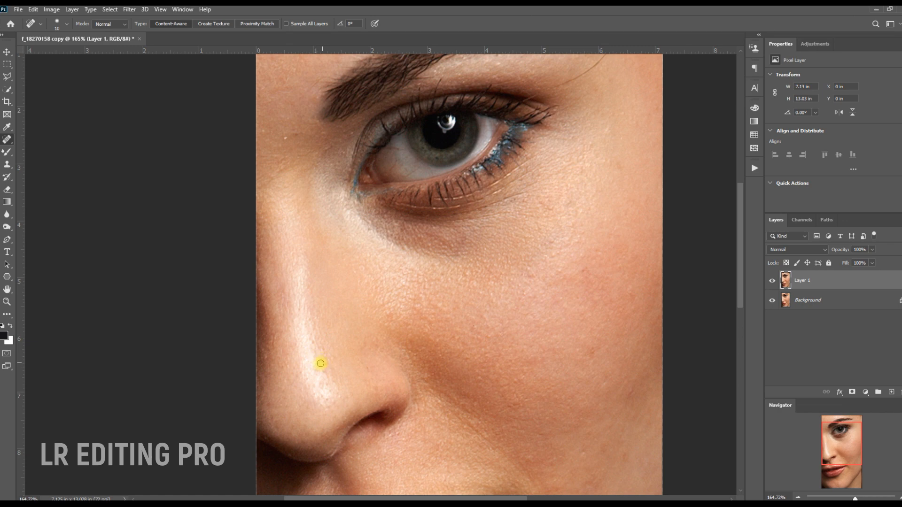
{"action": "left_click_drag", "start_coordinate": [305, 186], "coordinate": [302, 262]}
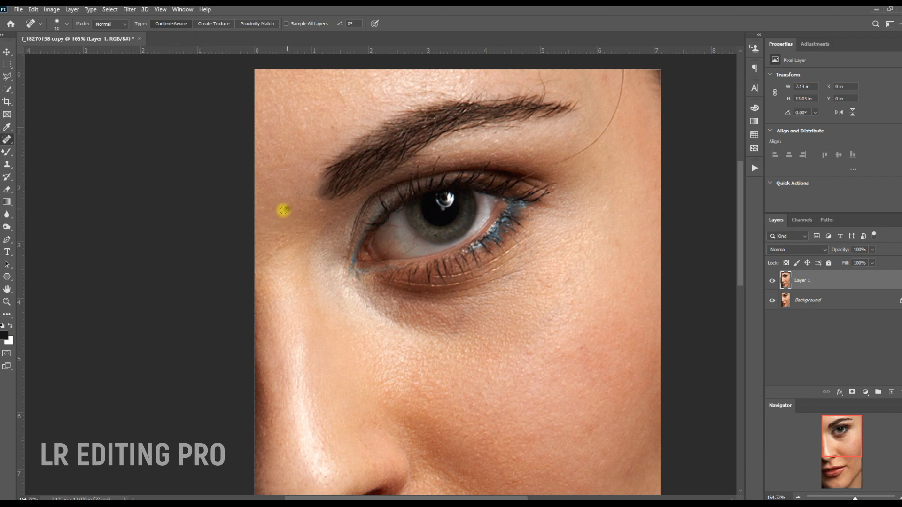
Heal the small bumps and marks on the upper cheek and around the lower eye area
{"action": "left_click_drag", "start_coordinate": [436, 227], "coordinate": [379, 187]}
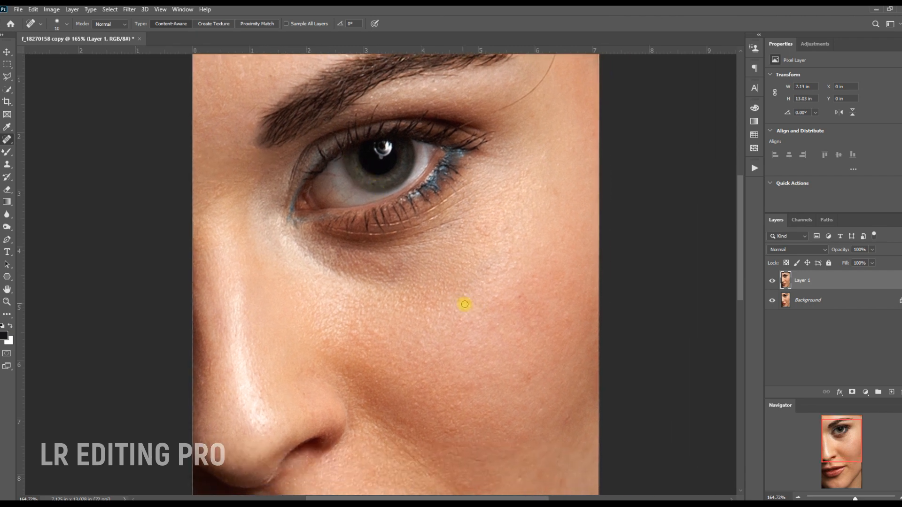
{"action": "left_click_drag", "start_coordinate": [476, 329], "coordinate": [469, 315]}
{"action": "left_click_drag", "start_coordinate": [491, 242], "coordinate": [483, 280]}
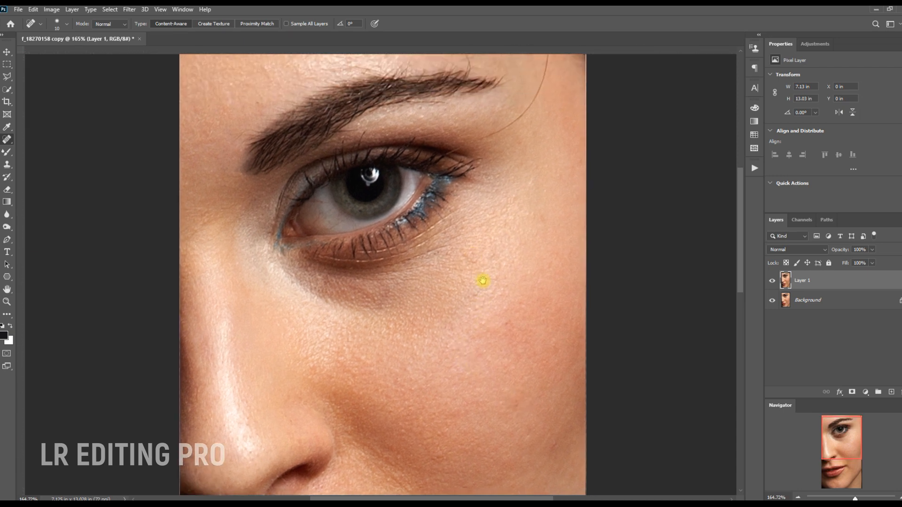
{"action": "left_click_drag", "start_coordinate": [306, 272], "coordinate": [319, 282]}
{"action": "left_click_drag", "start_coordinate": [432, 168], "coordinate": [406, 280]}
{"action": "mouse_move", "coordinate": [469, 262]}
{"action": "left_mouse_down"}
{"action": "mouse_move", "coordinate": [512, 237]}
{"action": "mouse_move", "coordinate": [491, 258]}
{"action": "left_mouse_up"}
Remove the stray hairs at the temple and above the outer part of the eyebrow with the Spot Healing Brush
{"action": "mouse_move", "coordinate": [521, 219]}
{"action": "left_mouse_down"}
{"action": "mouse_move", "coordinate": [516, 241]}
{"action": "mouse_move", "coordinate": [503, 246]}
{"action": "mouse_move", "coordinate": [512, 208]}
{"action": "left_mouse_up"}
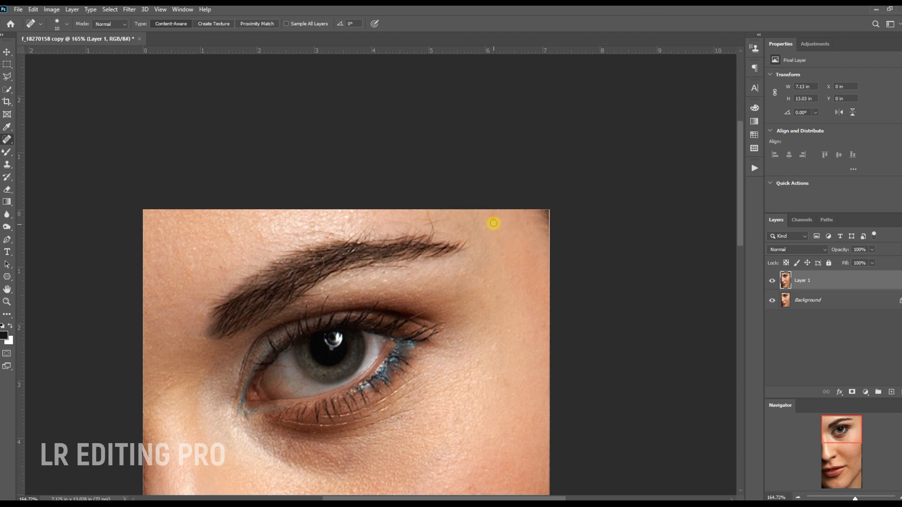
{"action": "left_click_drag", "start_coordinate": [433, 228], "coordinate": [426, 211]}
{"action": "left_click_drag", "start_coordinate": [423, 217], "coordinate": [452, 218]}
{"action": "left_click_drag", "start_coordinate": [346, 240], "coordinate": [409, 232]}
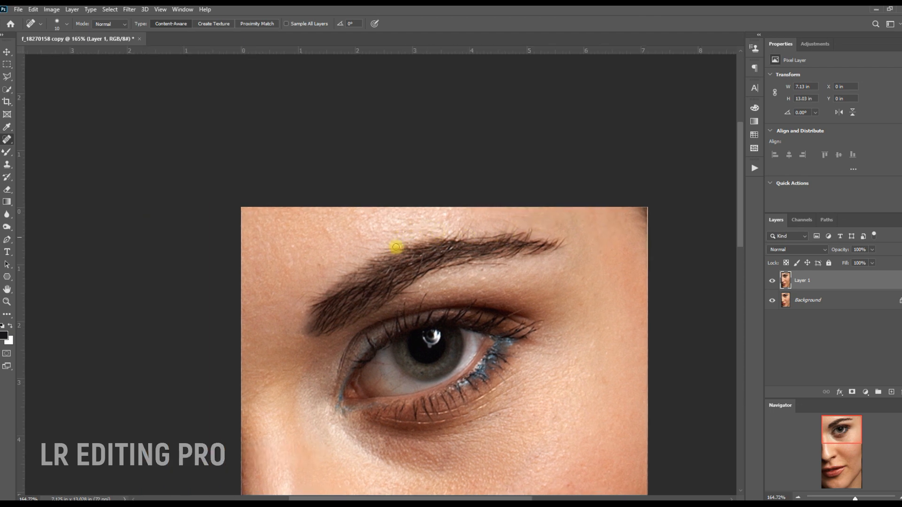
Heal the blemishes on the forehead, between the brows and on the skin beneath the eye
{"action": "left_click_drag", "start_coordinate": [321, 264], "coordinate": [366, 246]}
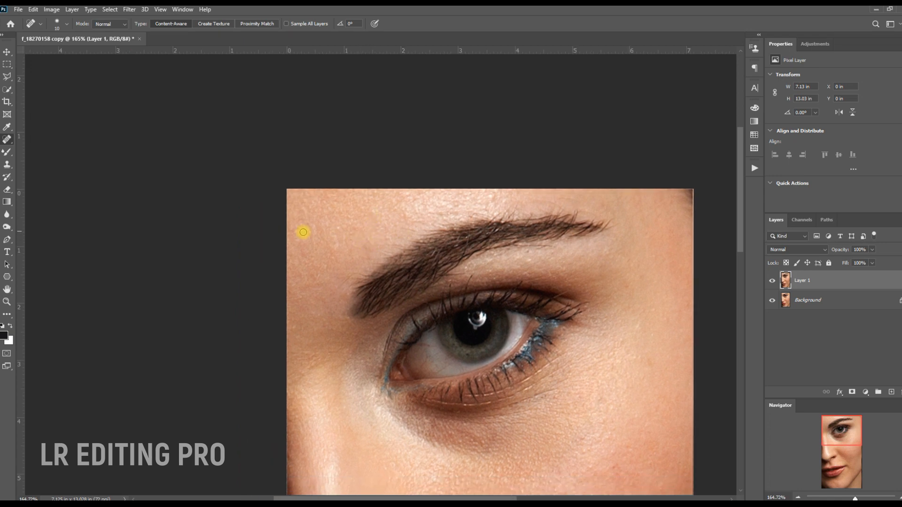
{"action": "left_click_drag", "start_coordinate": [317, 284], "coordinate": [329, 283]}
{"action": "left_click_drag", "start_coordinate": [381, 312], "coordinate": [345, 151]}
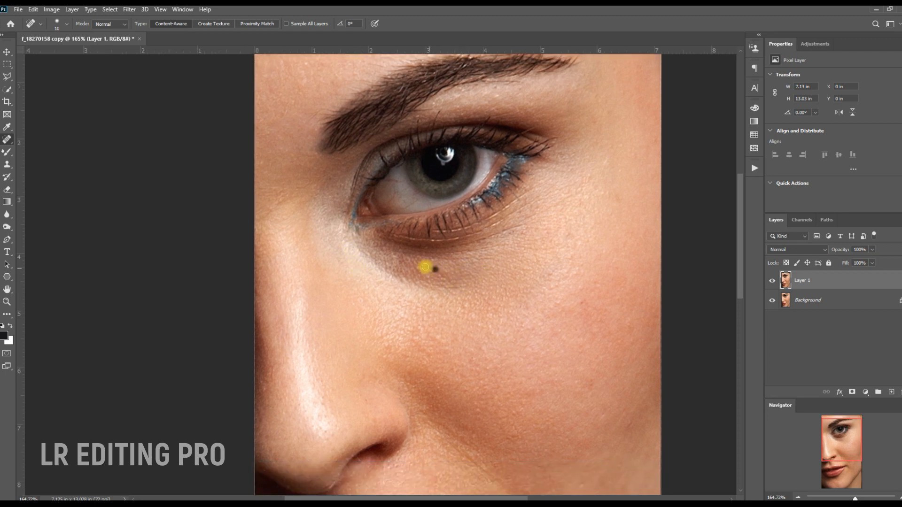
{"action": "left_click_drag", "start_coordinate": [469, 274], "coordinate": [456, 276]}
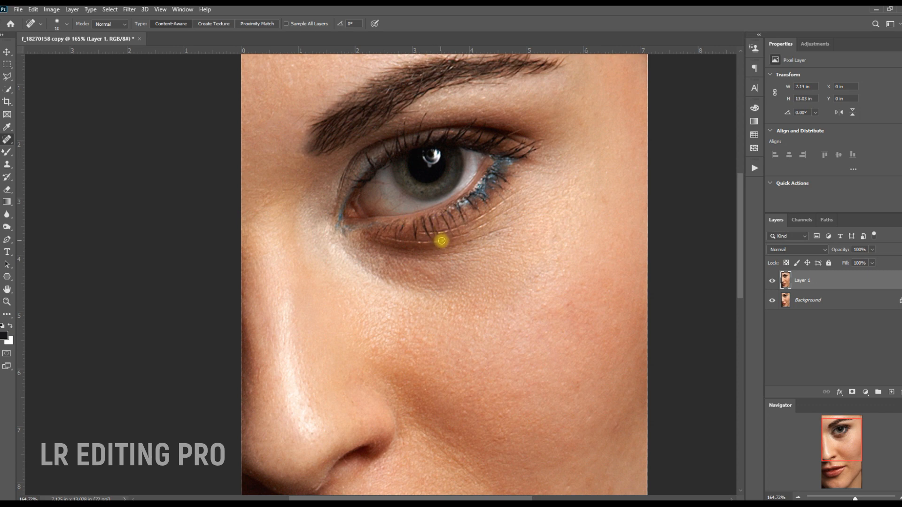
Set up the Clone Stamp tool with a 35 px brush, 0% hardness and 8% flow
{"action": "left_click", "coordinate": [7, 165]}
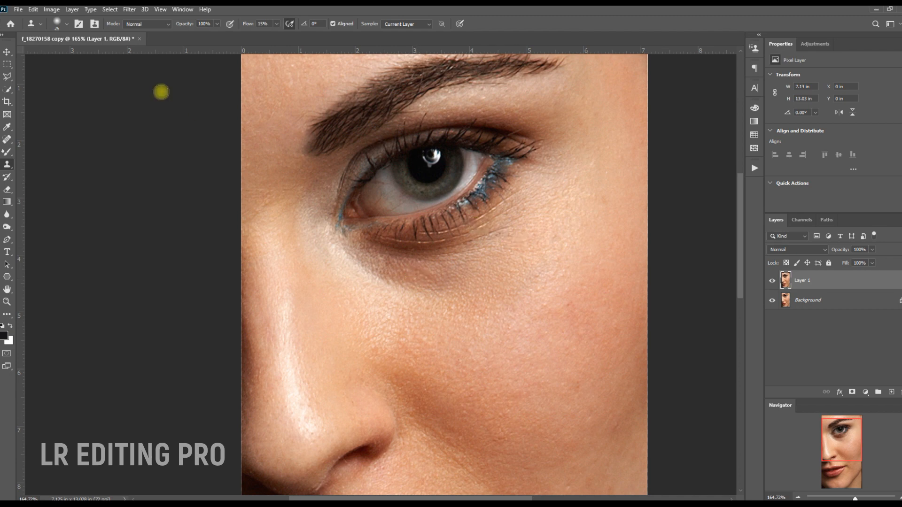
{"action": "left_click", "coordinate": [66, 23]}
{"action": "left_click_drag", "start_coordinate": [51, 76], "coordinate": [55, 79]}
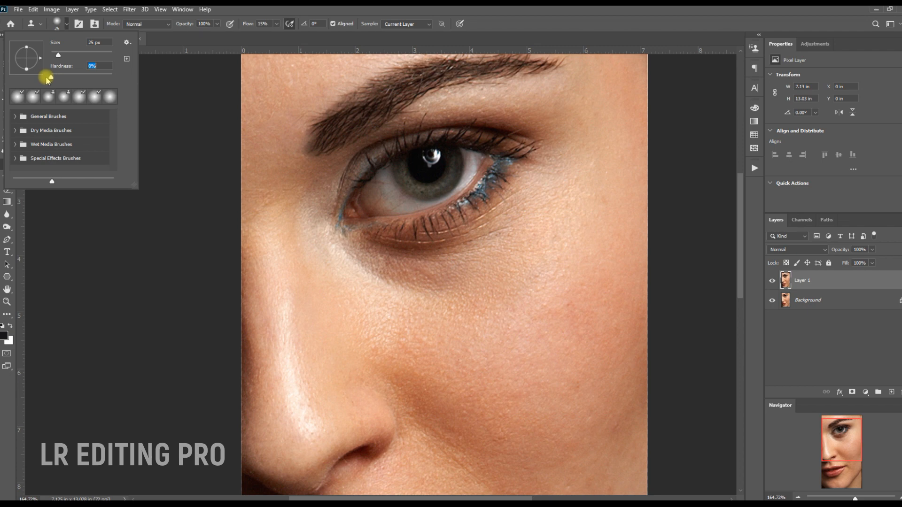
{"action": "left_click", "coordinate": [431, 310]}
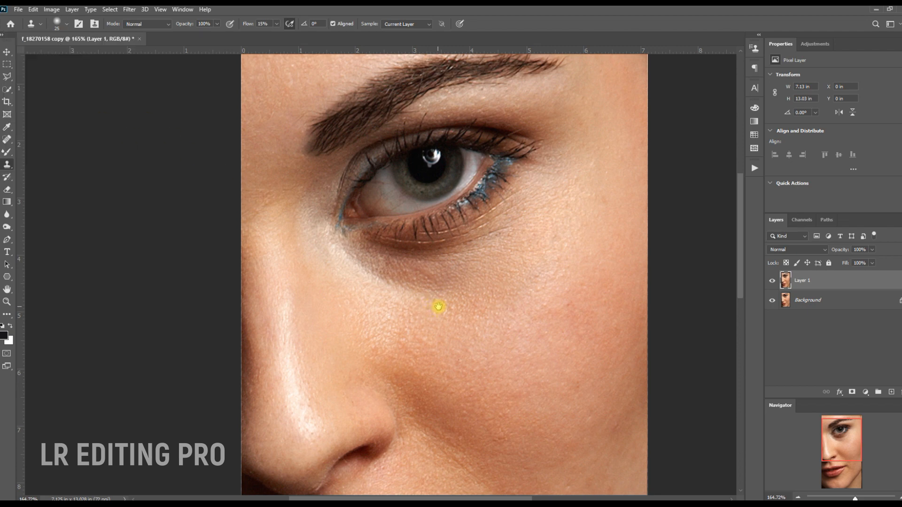
{"action": "key", "text": "bracketright"}
{"action": "left_click", "coordinate": [289, 24]}
{"action": "left_click", "coordinate": [247, 23]}
Clone nearby skin over the dark area beneath the eye, undoing one stroke along the way
{"action": "left_click", "coordinate": [449, 276]}
{"action": "left_click", "coordinate": [477, 202]}
{"action": "left_click", "coordinate": [467, 276], "text": "alt"}
{"action": "mouse_move", "coordinate": [425, 275]}
{"action": "left_mouse_down"}
{"action": "mouse_move", "coordinate": [417, 272]}
{"action": "mouse_move", "coordinate": [459, 275]}
{"action": "mouse_move", "coordinate": [417, 270]}
{"action": "mouse_move", "coordinate": [460, 276]}
{"action": "mouse_move", "coordinate": [386, 264]}
{"action": "mouse_move", "coordinate": [491, 286]}
{"action": "mouse_move", "coordinate": [379, 279]}
{"action": "mouse_move", "coordinate": [379, 264]}
{"action": "mouse_move", "coordinate": [399, 272]}
{"action": "mouse_move", "coordinate": [378, 261]}
{"action": "mouse_move", "coordinate": [476, 255]}
{"action": "left_mouse_up"}
{"action": "key", "text": "ctrl+z"}
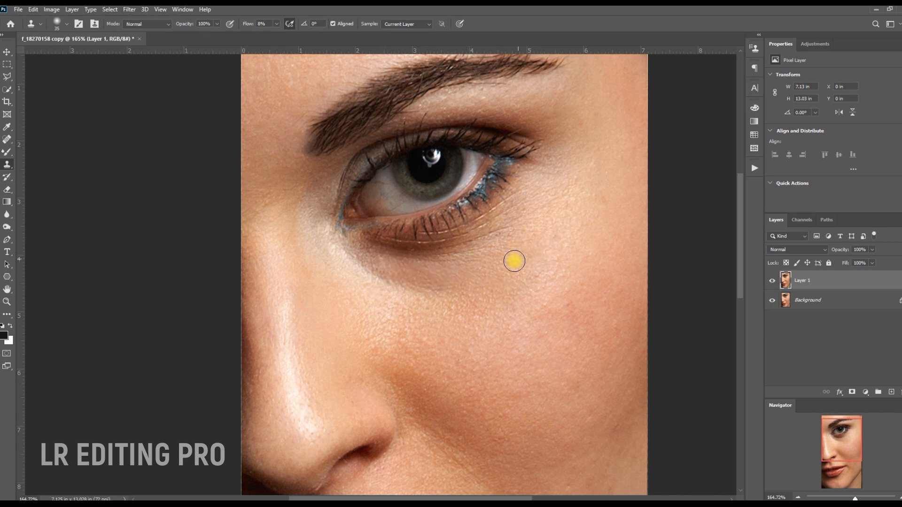
{"action": "left_click_drag", "start_coordinate": [410, 282], "coordinate": [445, 298]}
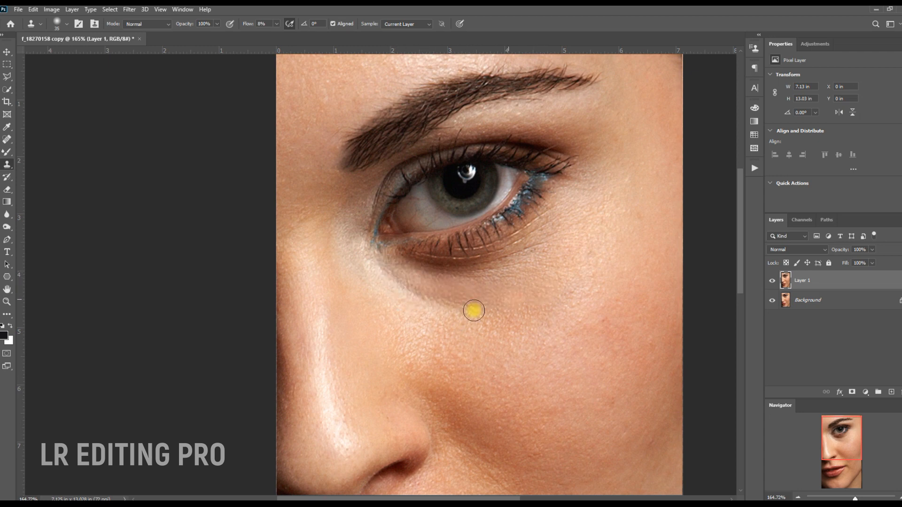
Reduce the Clone Stamp brush to 15 px and blend the crease at the lower edge of the dark eye circle
{"action": "key", "text": "bracketleft"}
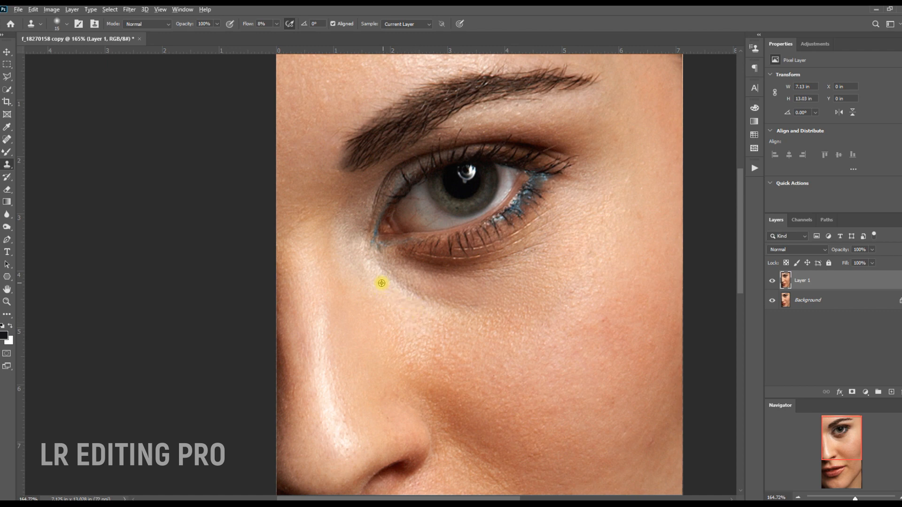
{"action": "mouse_move", "coordinate": [426, 297]}
{"action": "left_mouse_down"}
{"action": "mouse_move", "coordinate": [393, 272]}
{"action": "mouse_move", "coordinate": [438, 299]}
{"action": "mouse_move", "coordinate": [419, 300]}
{"action": "mouse_move", "coordinate": [500, 305]}
{"action": "left_mouse_up"}
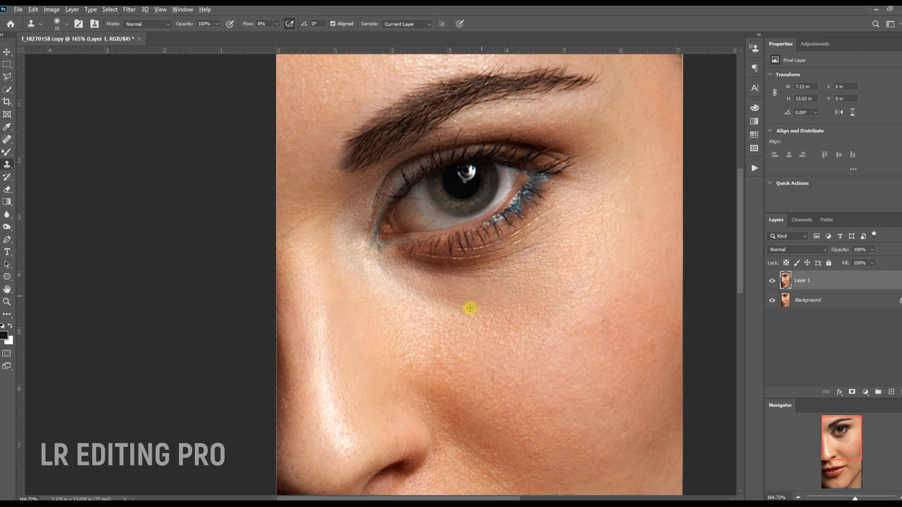
{"action": "left_click", "coordinate": [426, 312], "text": "alt"}
{"action": "mouse_move", "coordinate": [436, 292]}
{"action": "left_mouse_down"}
{"action": "mouse_move", "coordinate": [474, 296]}
{"action": "mouse_move", "coordinate": [442, 285]}
{"action": "left_mouse_up"}
{"action": "mouse_move", "coordinate": [501, 316]}
{"action": "left_mouse_down"}
{"action": "mouse_move", "coordinate": [476, 298]}
{"action": "mouse_move", "coordinate": [452, 315]}
{"action": "left_mouse_up"}
Remove the small mark on the chin with the Spot Healing Brush
{"action": "key", "text": "z"}
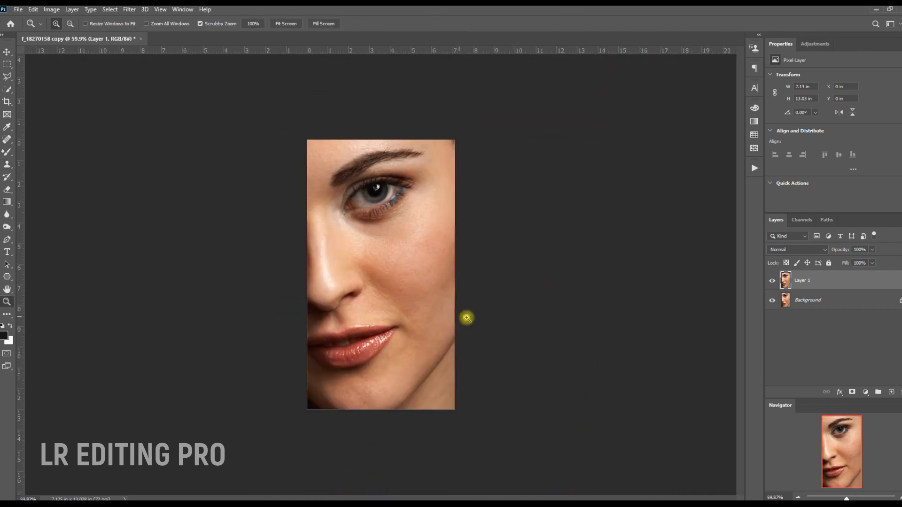
{"action": "left_click_drag", "start_coordinate": [386, 255], "coordinate": [413, 268]}
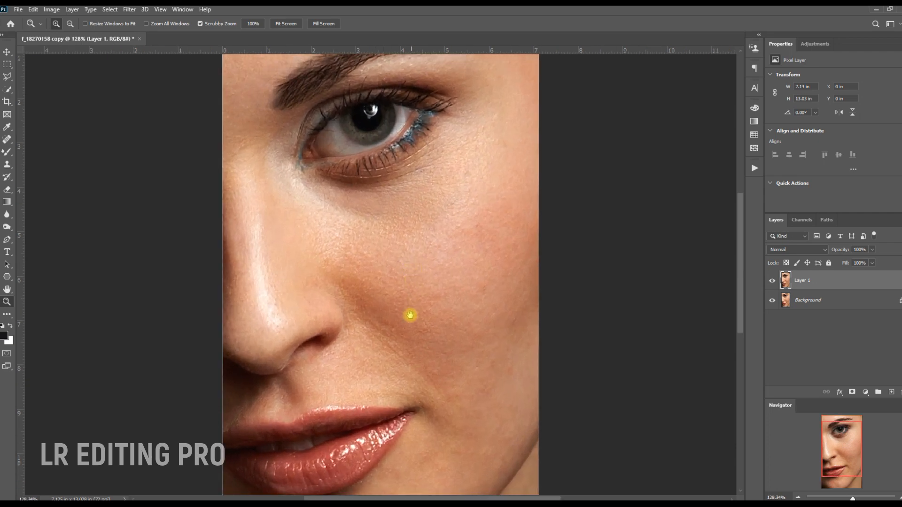
{"action": "left_click_drag", "start_coordinate": [412, 304], "coordinate": [469, 199]}
{"action": "key", "text": "ctrl+r"}
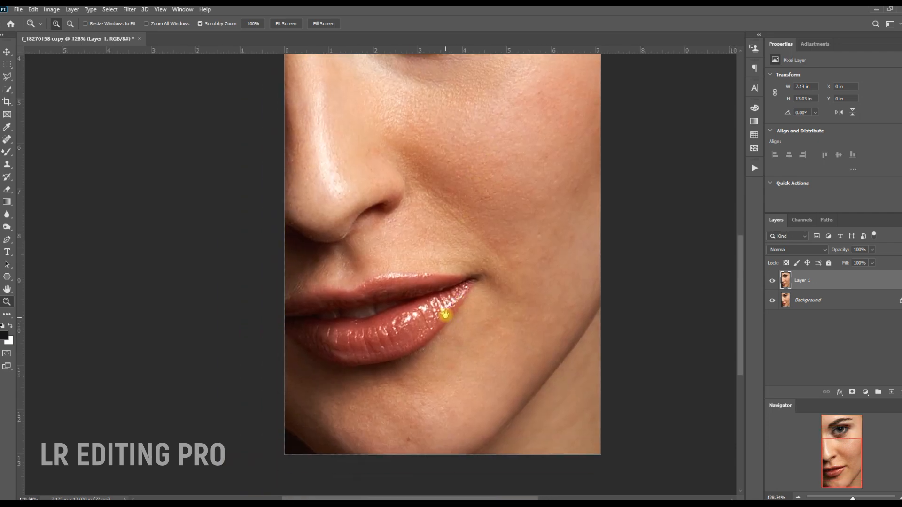
{"action": "left_click", "coordinate": [7, 139]}
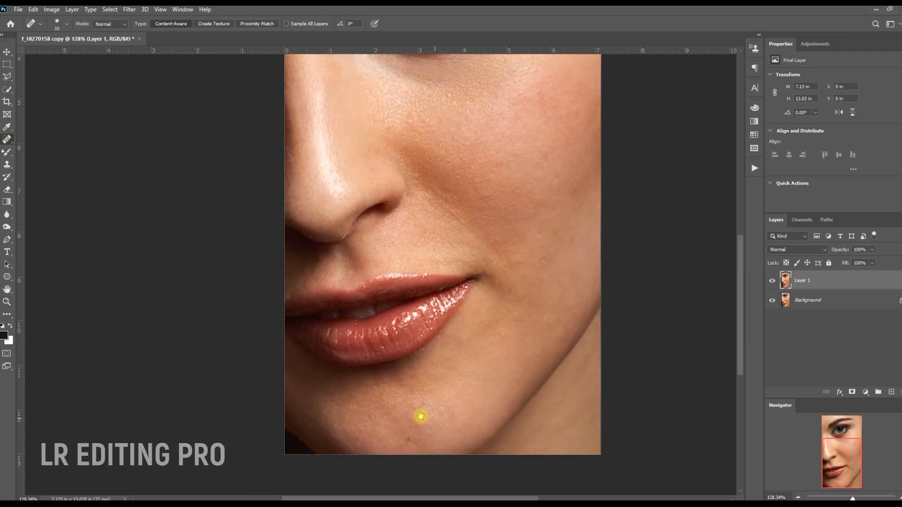
{"action": "scroll", "coordinate": [429, 412], "scroll_direction": "down", "scroll_amount": 1}
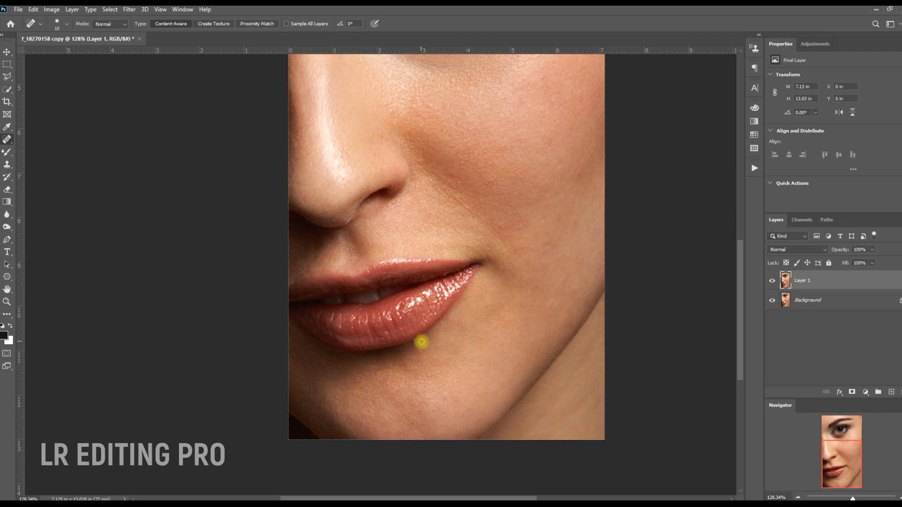
Toggle the visibility of Layer 1 to compare the retouched skin with the original photo
{"action": "left_click_drag", "start_coordinate": [456, 241], "coordinate": [449, 330]}
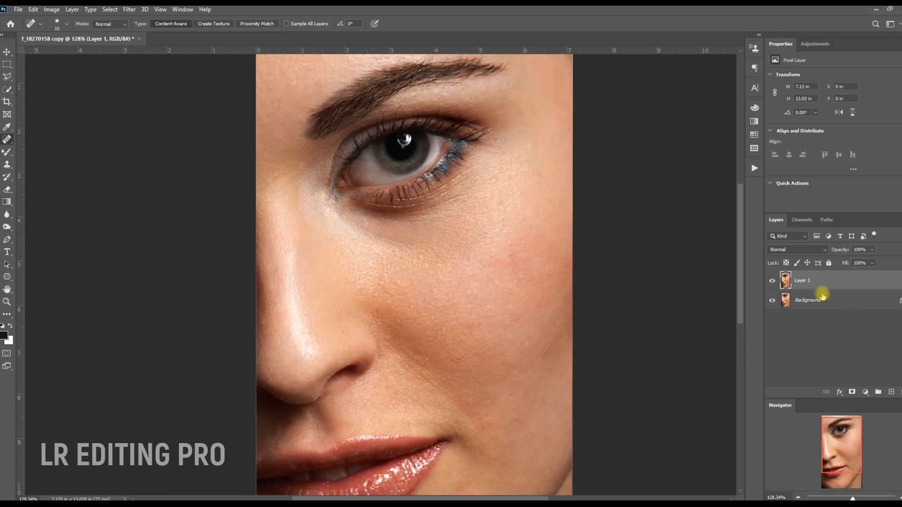
{"action": "left_click", "coordinate": [771, 281]}
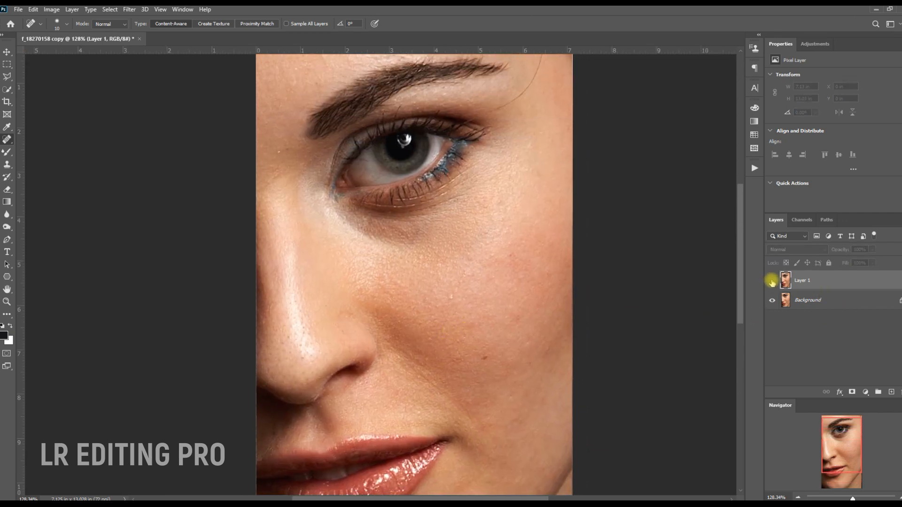
{"action": "left_click", "coordinate": [772, 281]}
{"action": "left_click", "coordinate": [772, 281]}
{"action": "left_click", "coordinate": [771, 281]}
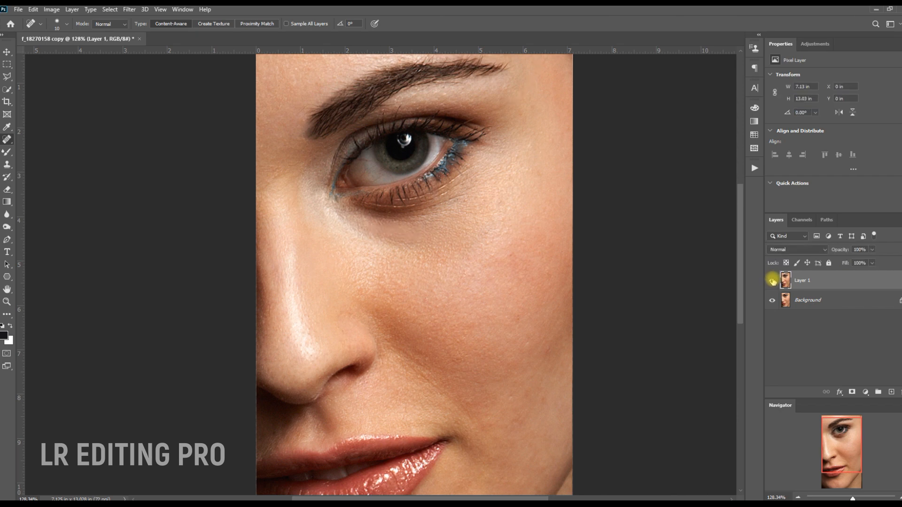
Duplicate Layer 1 twice and select both copies together
{"action": "left_click_drag", "start_coordinate": [482, 311], "coordinate": [484, 325]}
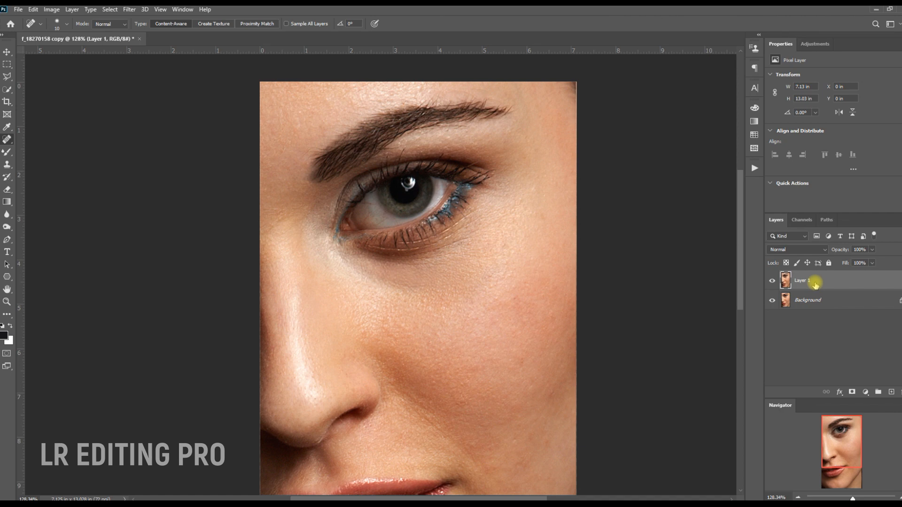
{"action": "key", "text": "ctrl+j"}
{"action": "key", "text": "ctrl+j"}
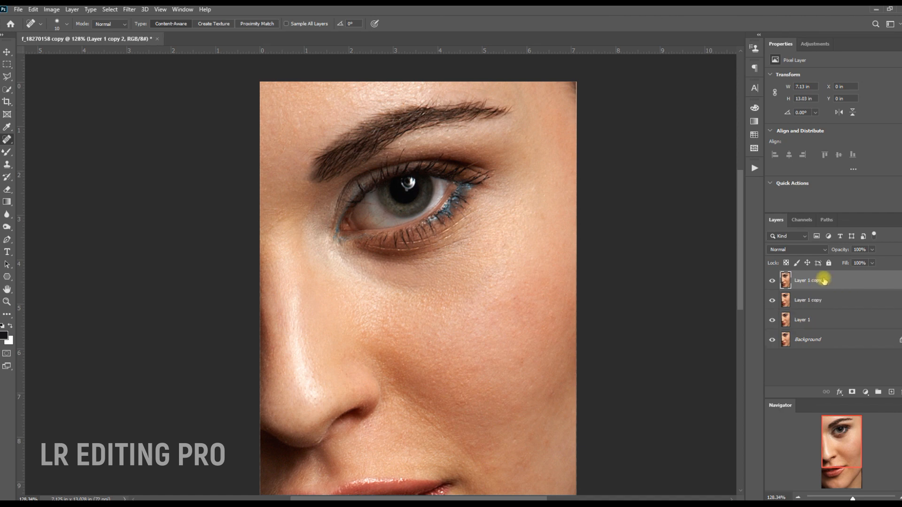
{"action": "left_click", "coordinate": [821, 302], "text": "shift"}
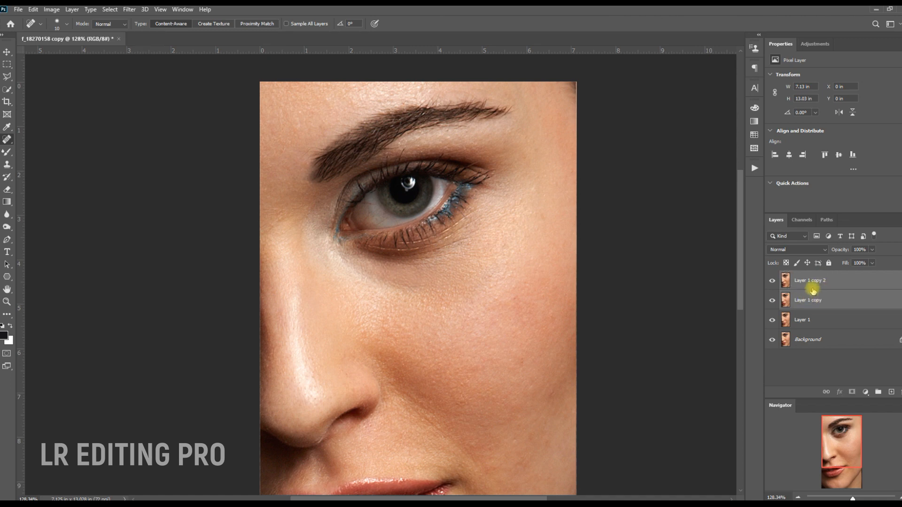
Group the two selected Layer 1 copies into a new group named "Frequency Seperation"
{"action": "right_click", "coordinate": [809, 300]}
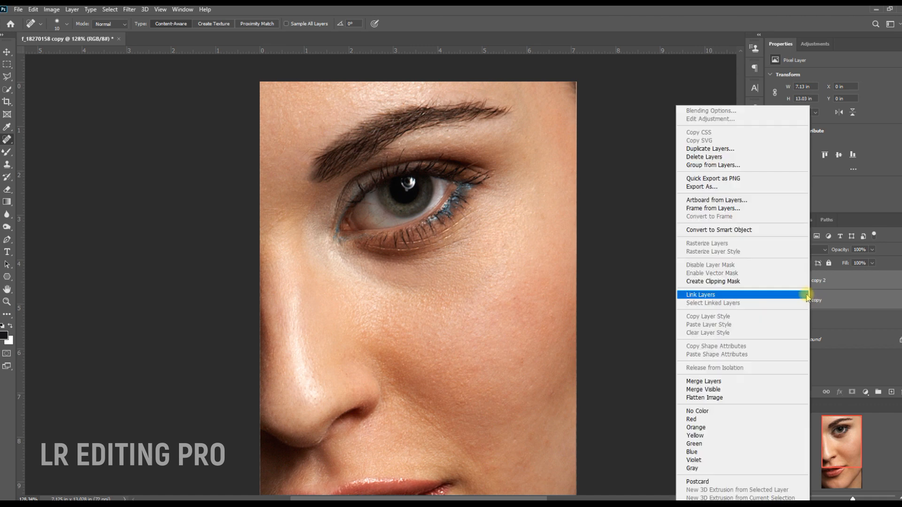
{"action": "left_click", "coordinate": [733, 165]}
{"action": "type", "text": "Frequency"}
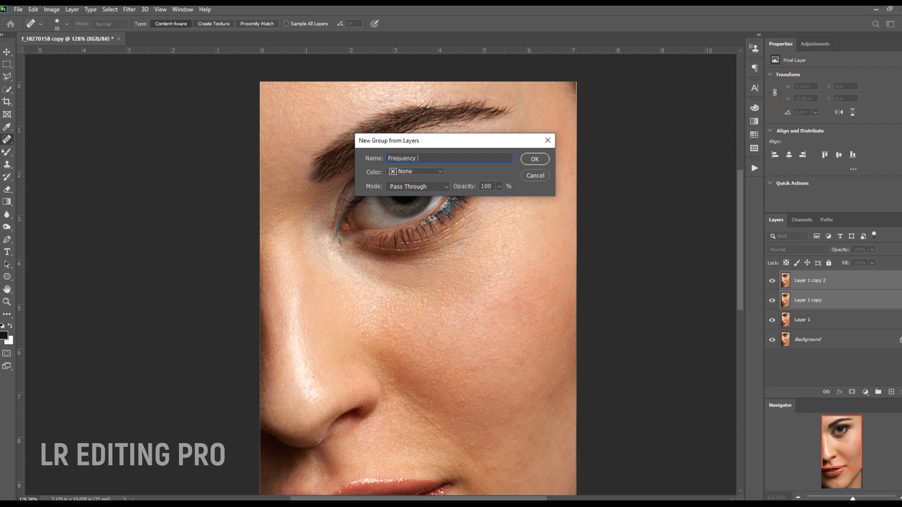
{"action": "type", "text": " Seperation"}
{"action": "left_click", "coordinate": [535, 159]}
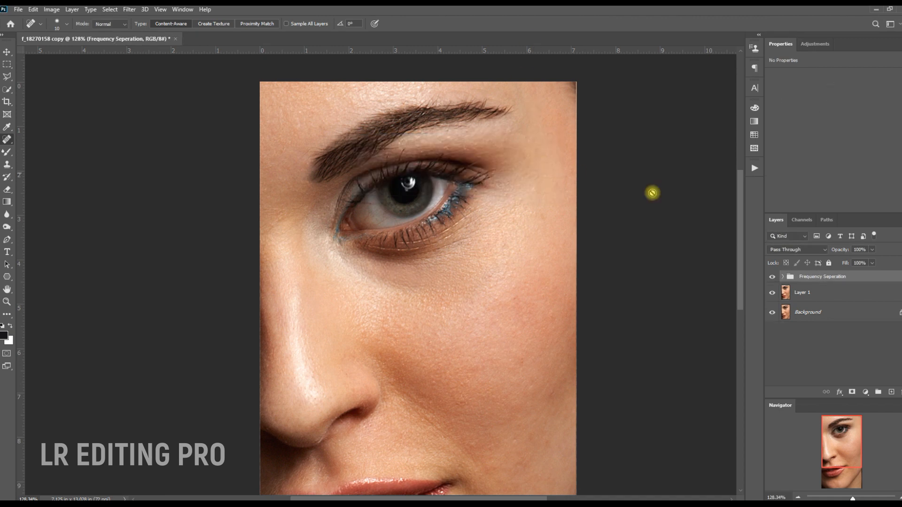
Hide Layer 1 copy 2 inside the group and apply a Gaussian Blur of 3.7 pixels to Layer 1 copy
{"action": "left_click", "coordinate": [782, 276]}
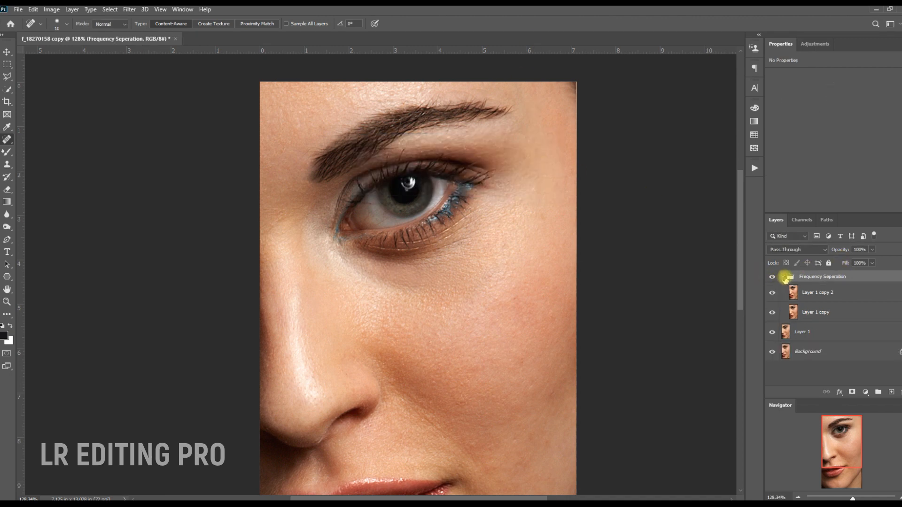
{"action": "left_click", "coordinate": [825, 314]}
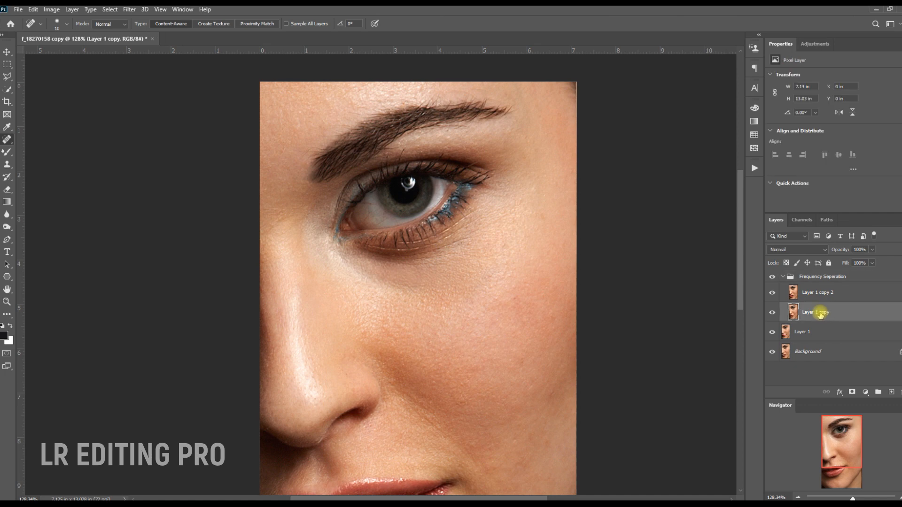
{"action": "left_click", "coordinate": [773, 293]}
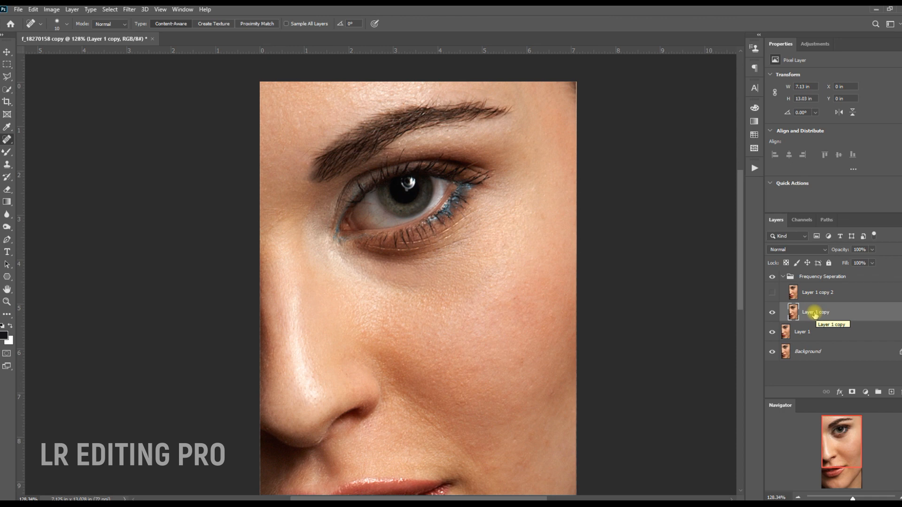
{"action": "key", "text": "alt+t"}
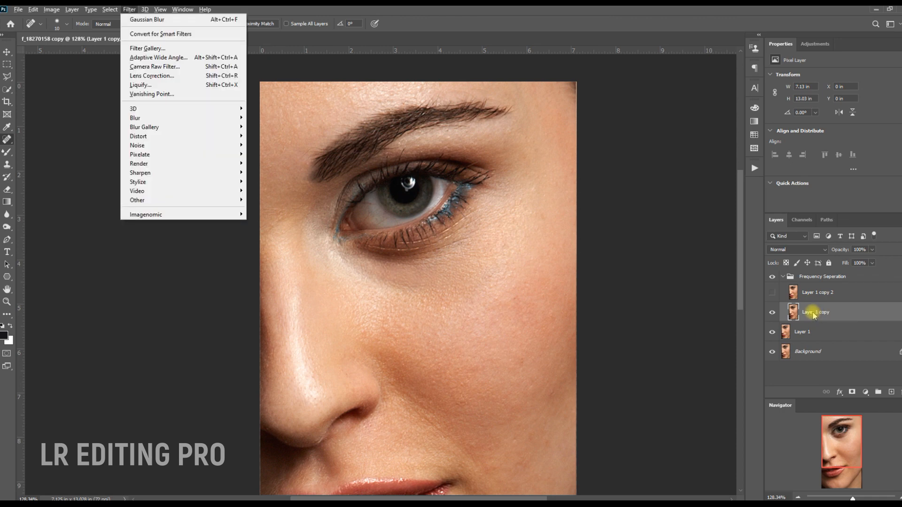
{"action": "mouse_move", "coordinate": [145, 118]}
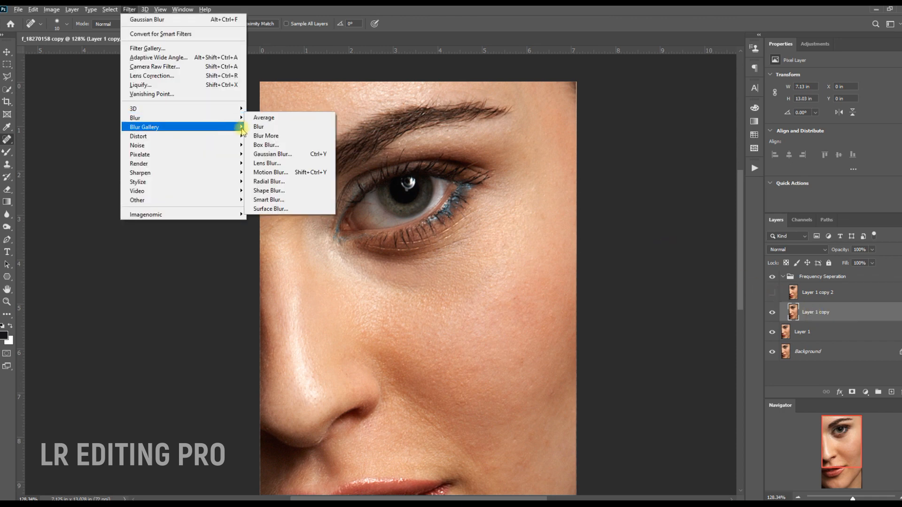
{"action": "left_click", "coordinate": [263, 157]}
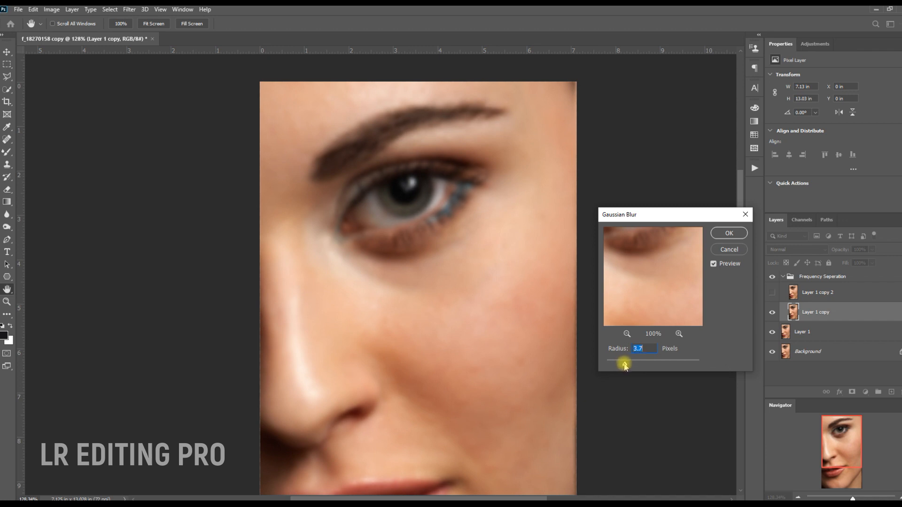
{"action": "left_click", "coordinate": [729, 233]}
{"action": "key", "text": "j"}
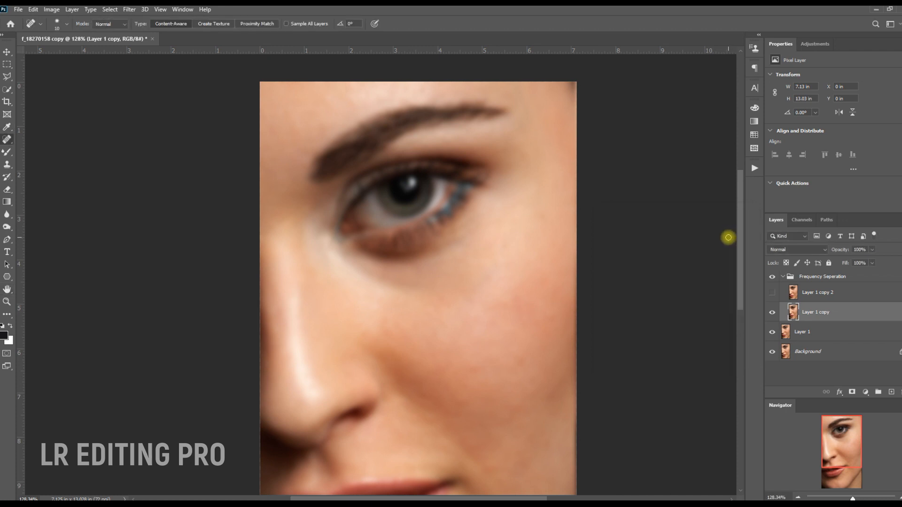
Show Layer 1 copy 2 and use Apply Image on it with Layer 1 copy as source layer, Subtract blending, scale 2 and offset 128
{"action": "left_click", "coordinate": [800, 296]}
{"action": "left_click", "coordinate": [772, 294]}
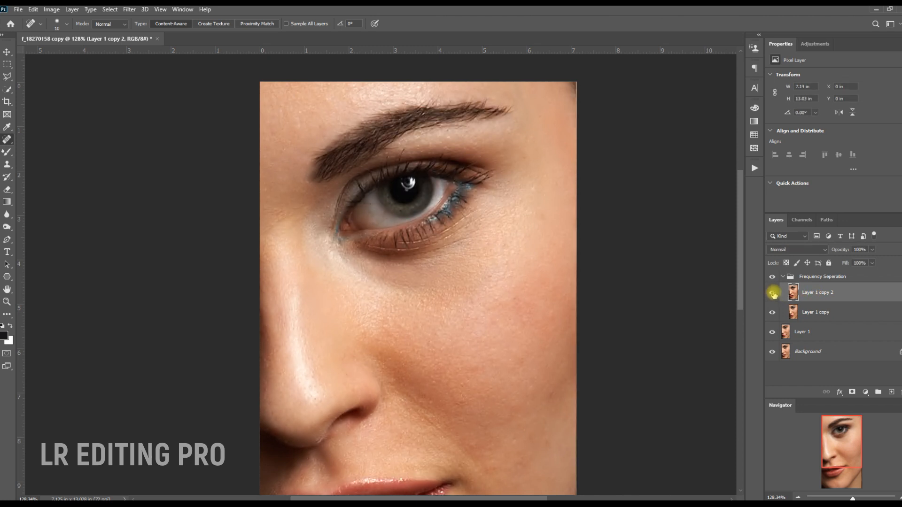
{"action": "key", "text": "v"}
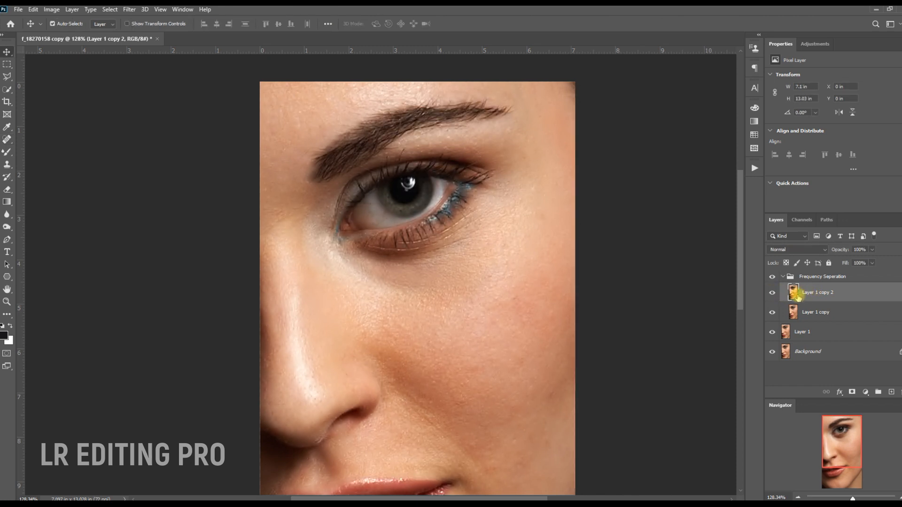
{"action": "left_click", "coordinate": [50, 10]}
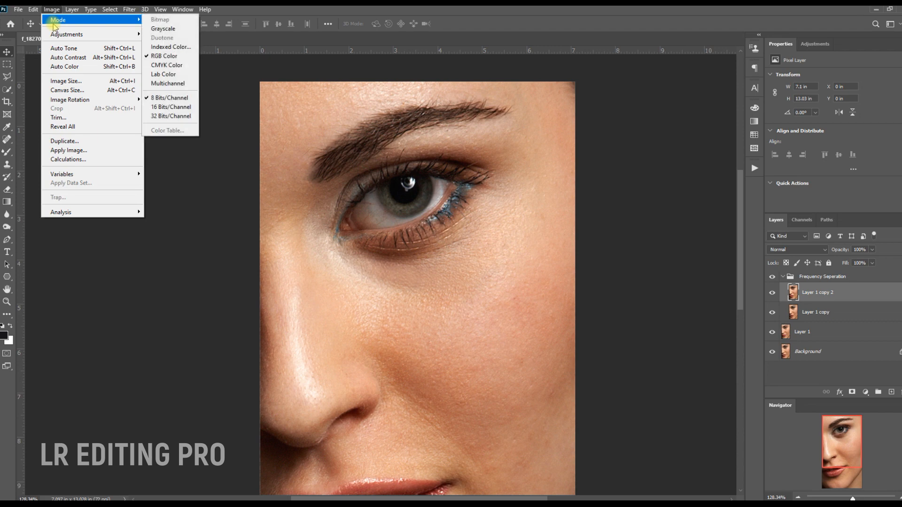
{"action": "left_click", "coordinate": [69, 150]}
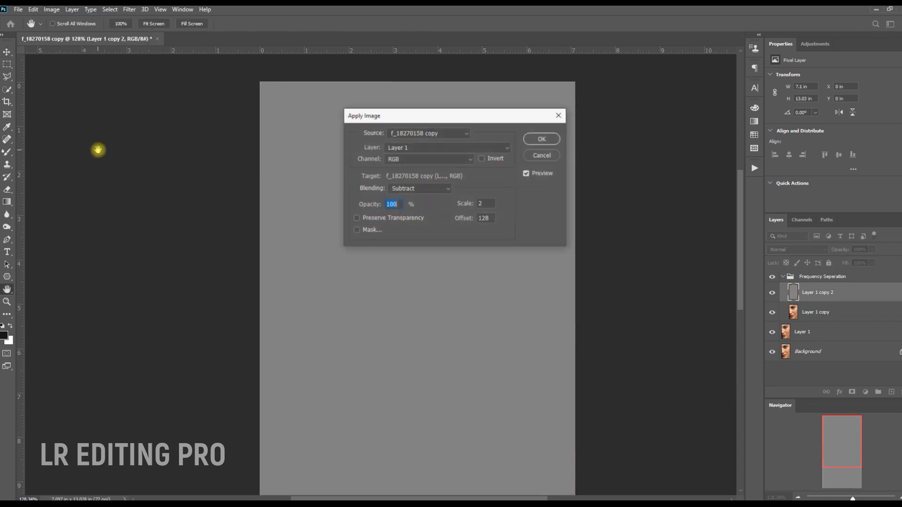
{"action": "left_click", "coordinate": [470, 136]}
{"action": "left_click", "coordinate": [467, 139]}
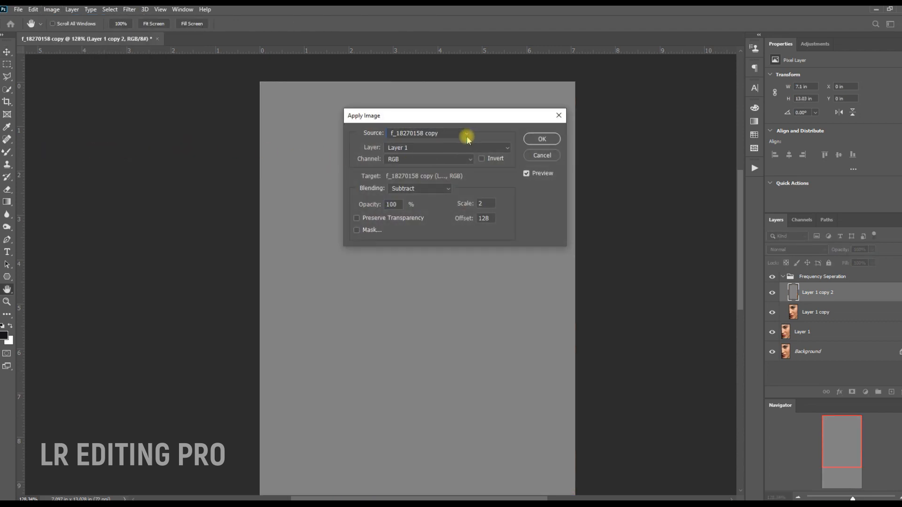
{"action": "left_click", "coordinate": [426, 151]}
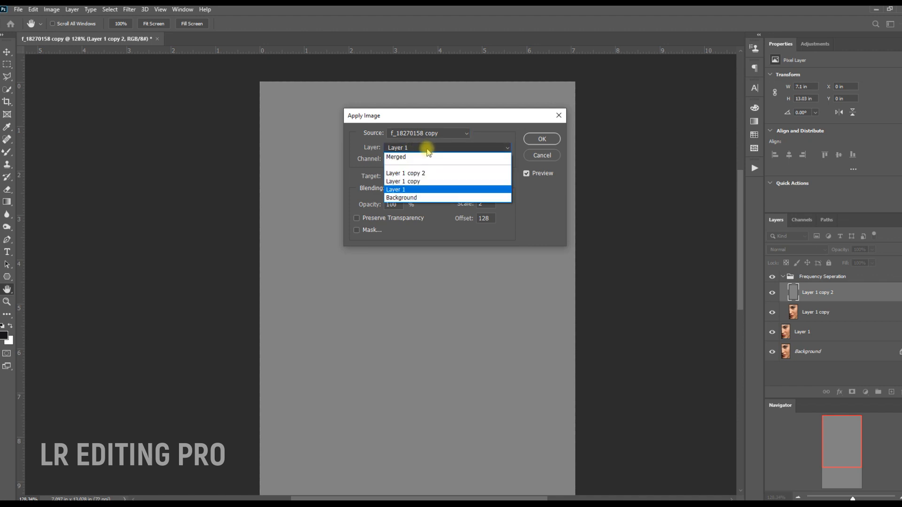
{"action": "left_click", "coordinate": [415, 183]}
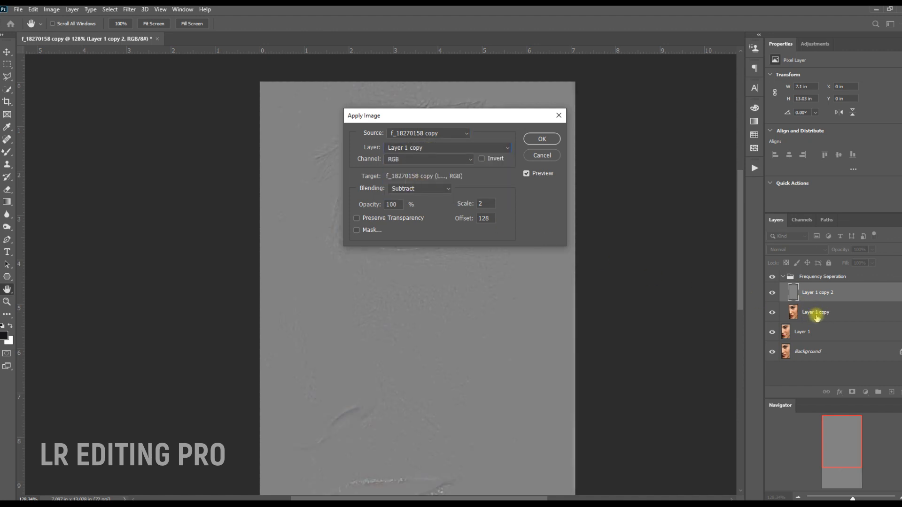
{"action": "left_click", "coordinate": [430, 190]}
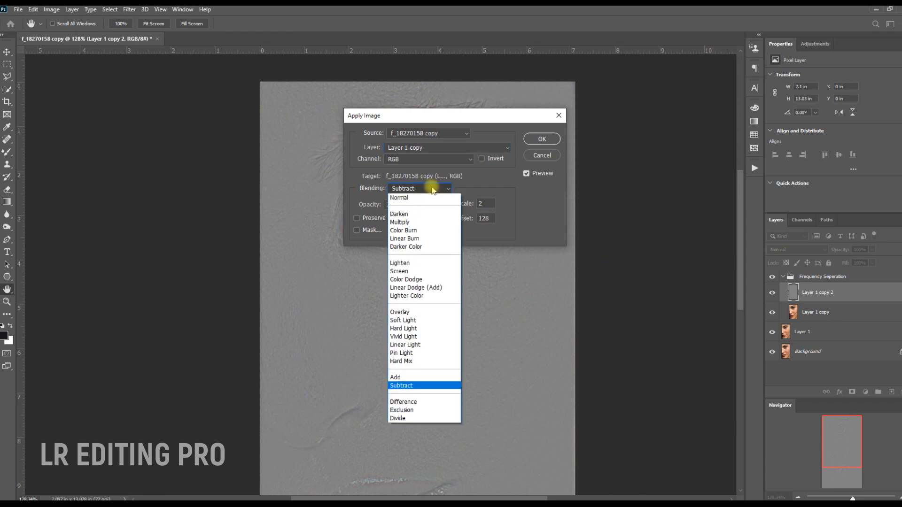
{"action": "left_click", "coordinate": [432, 189]}
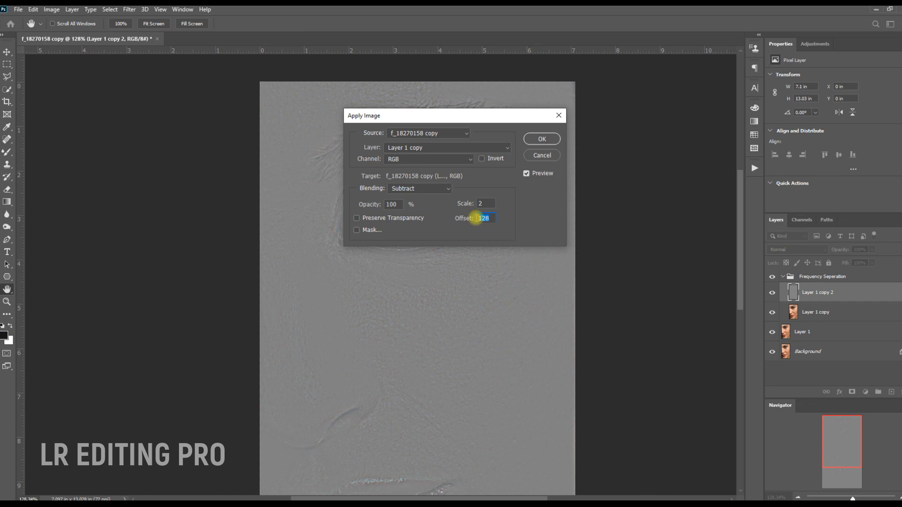
{"action": "left_click", "coordinate": [540, 140]}
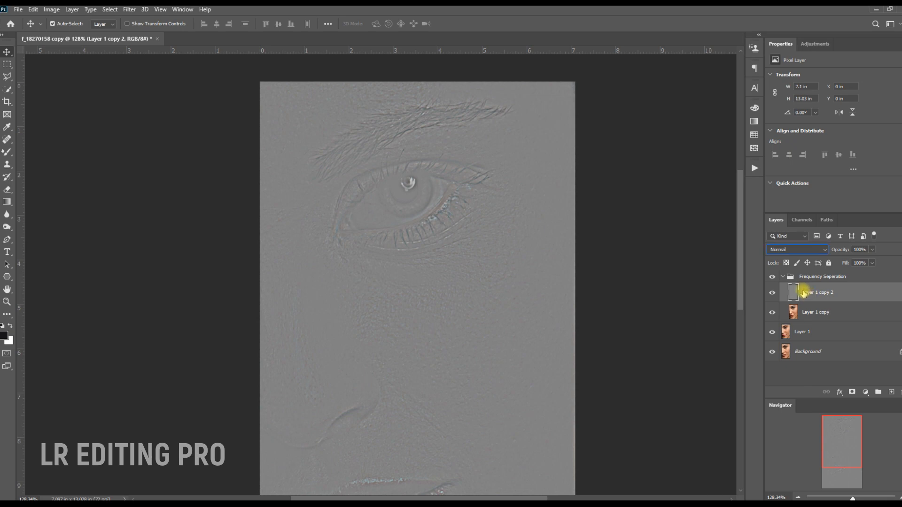
Set Layer 1 copy 2 to Linear Light blending, and rename the blurred layer Low and the texture layer High
{"action": "left_click", "coordinate": [800, 250]}
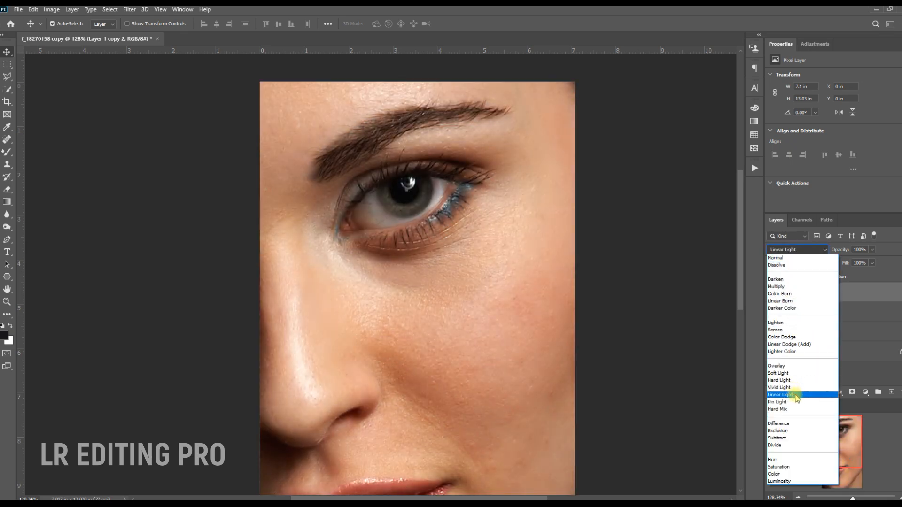
{"action": "left_click", "coordinate": [798, 396]}
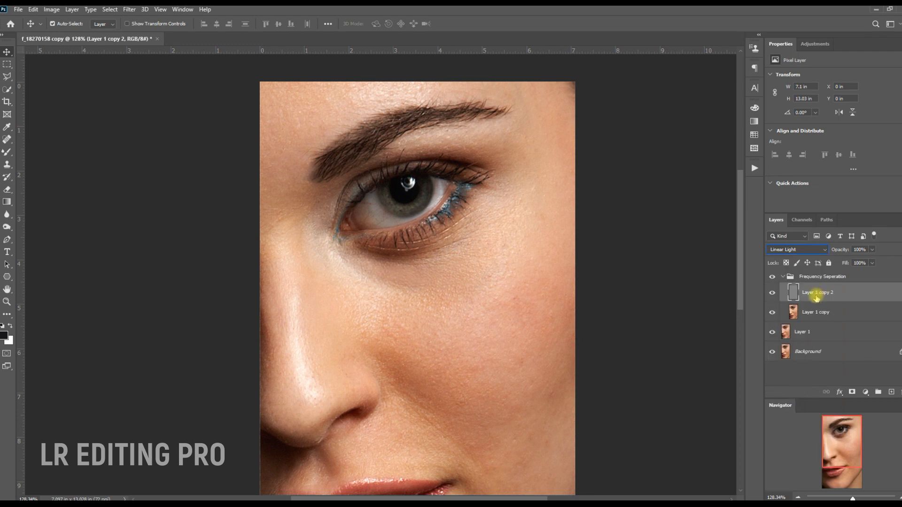
{"action": "left_click", "coordinate": [822, 316]}
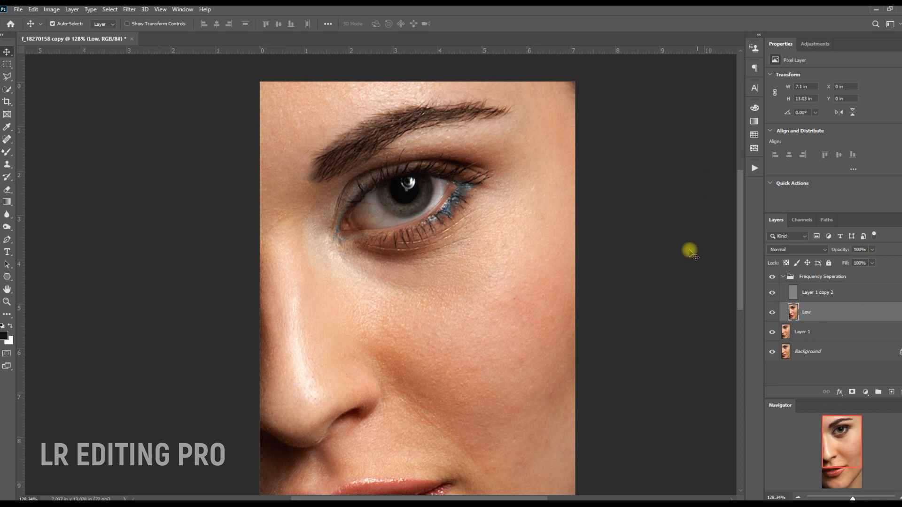
{"action": "left_click", "coordinate": [818, 293]}
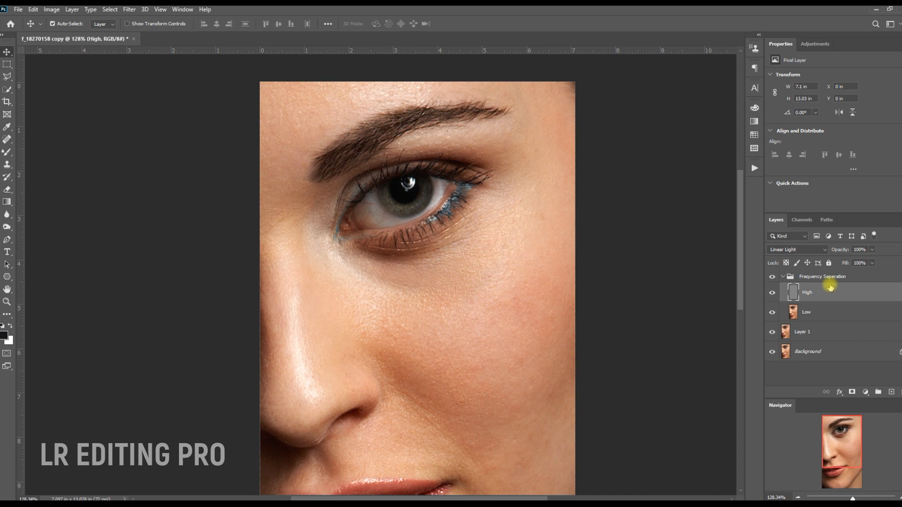
Hide the High layer and make the Low layer active
{"action": "left_click", "coordinate": [771, 293]}
{"action": "left_click", "coordinate": [772, 293]}
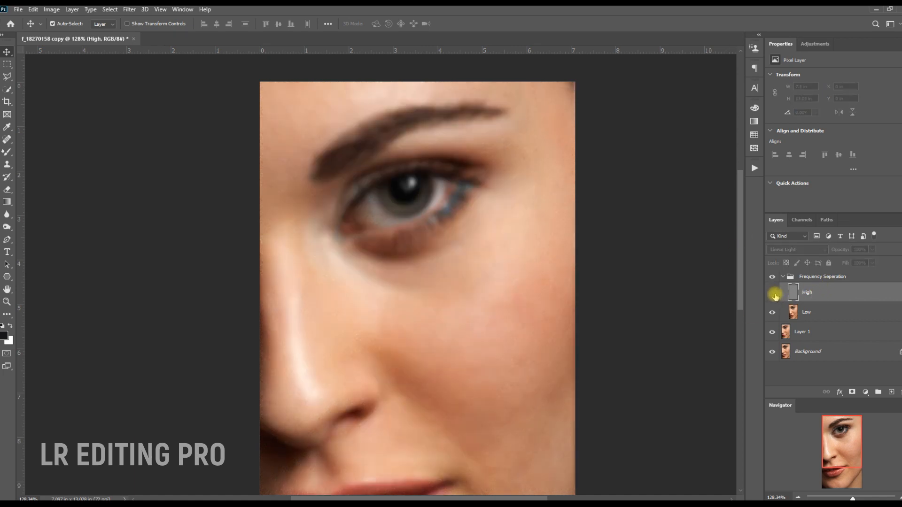
{"action": "left_click", "coordinate": [822, 316]}
{"action": "mouse_move", "coordinate": [494, 347]}
{"action": "left_mouse_down"}
{"action": "mouse_move", "coordinate": [489, 313]}
{"action": "mouse_move", "coordinate": [488, 331]}
{"action": "left_mouse_up"}
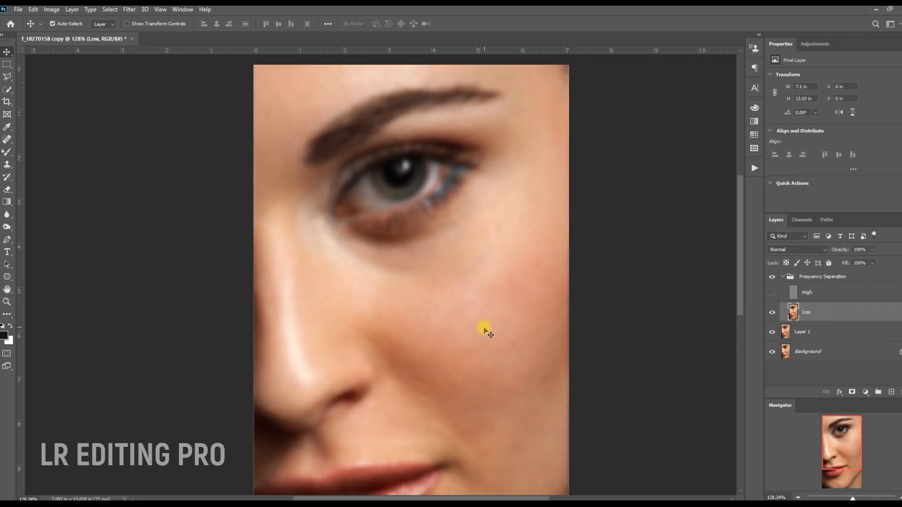
Activate the Mixer Brush Tool and clean the brush of loaded colour
{"action": "left_click", "coordinate": [6, 155]}
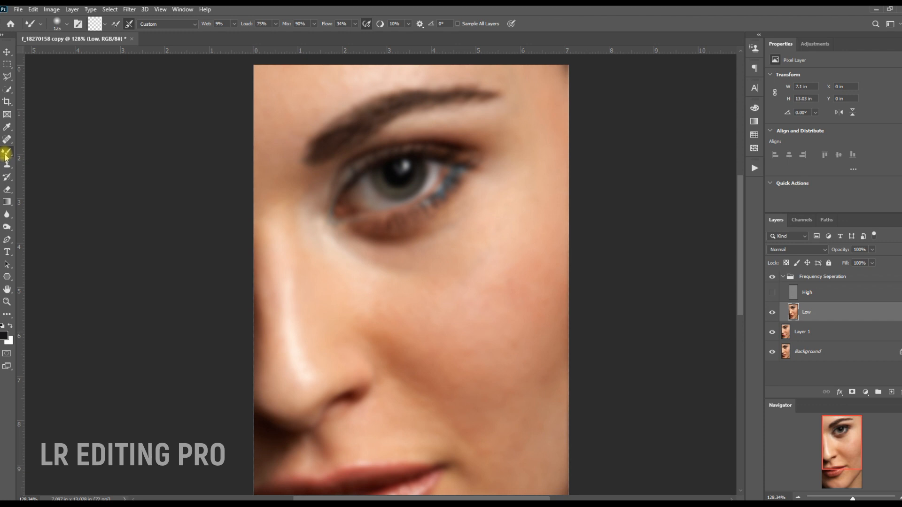
{"action": "right_click", "coordinate": [6, 154]}
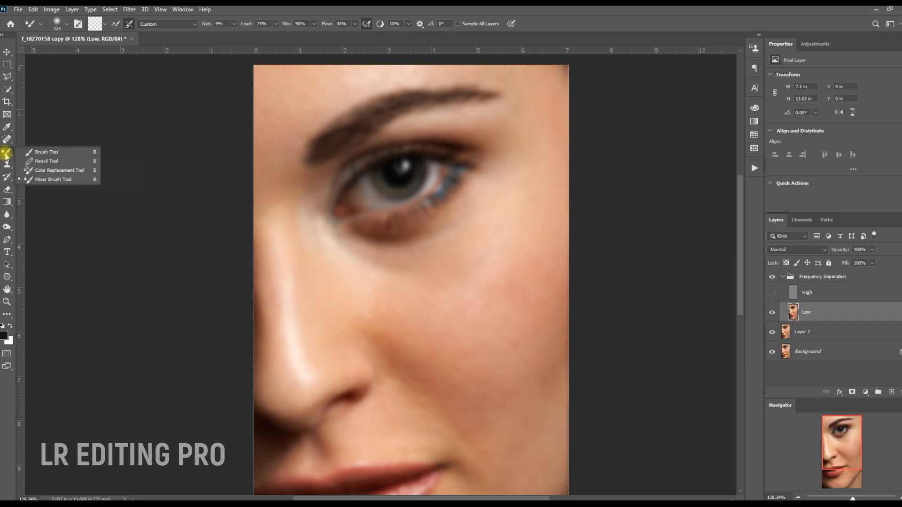
{"action": "left_click", "coordinate": [52, 180]}
{"action": "scroll", "coordinate": [471, 310], "scroll_direction": "down", "scroll_amount": 2}
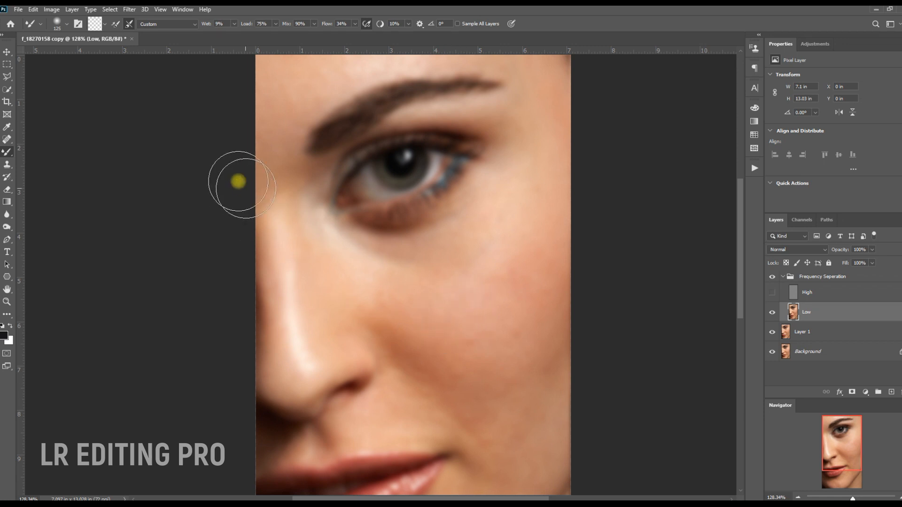
{"action": "left_click", "coordinate": [105, 26]}
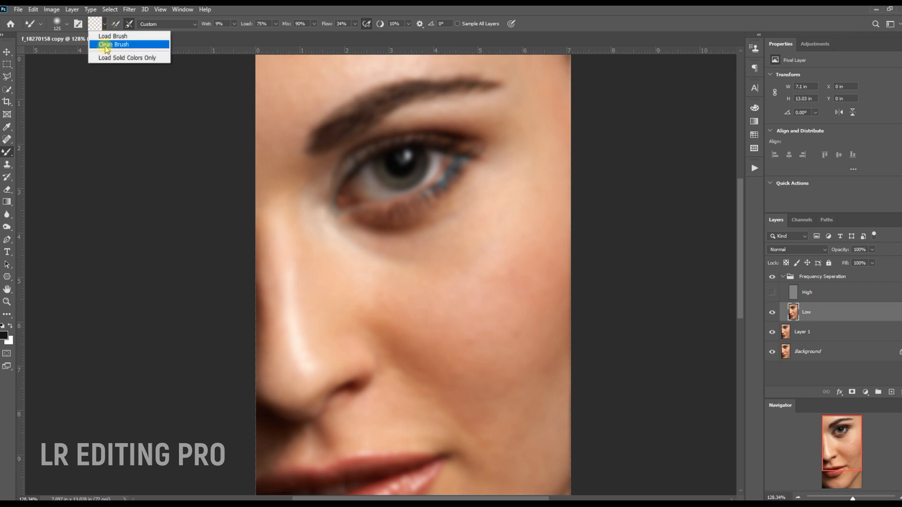
{"action": "left_click", "coordinate": [107, 42]}
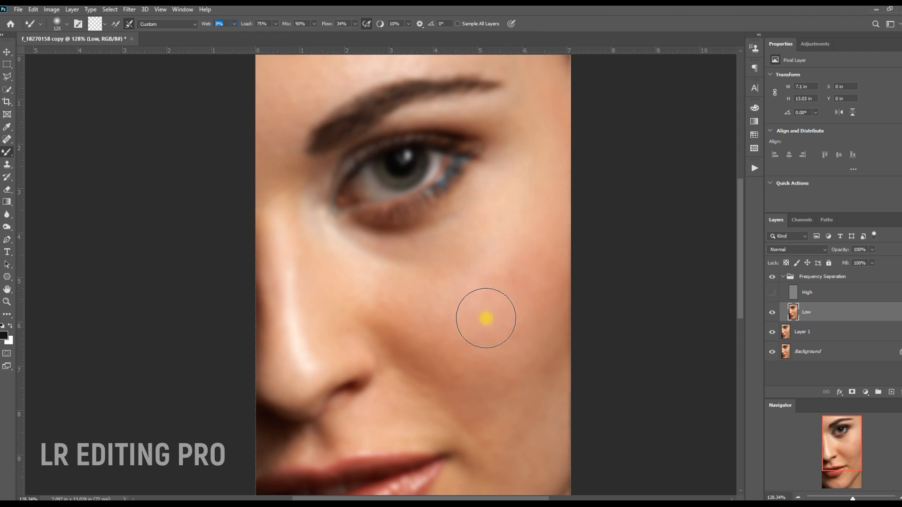
Smooth the skin tones of the cheek from below the eye to the jaw on the Low layer with the 125 px Mixer Brush
{"action": "mouse_move", "coordinate": [483, 308]}
{"action": "left_mouse_down"}
{"action": "mouse_move", "coordinate": [499, 294]}
{"action": "mouse_move", "coordinate": [539, 204]}
{"action": "mouse_move", "coordinate": [525, 247]}
{"action": "left_mouse_up"}
{"action": "mouse_move", "coordinate": [454, 310]}
{"action": "left_mouse_down"}
{"action": "mouse_move", "coordinate": [421, 304]}
{"action": "mouse_move", "coordinate": [448, 309]}
{"action": "mouse_move", "coordinate": [379, 281]}
{"action": "mouse_move", "coordinate": [454, 303]}
{"action": "mouse_move", "coordinate": [365, 259]}
{"action": "mouse_move", "coordinate": [429, 300]}
{"action": "mouse_move", "coordinate": [361, 262]}
{"action": "mouse_move", "coordinate": [474, 301]}
{"action": "mouse_move", "coordinate": [407, 287]}
{"action": "mouse_move", "coordinate": [473, 245]}
{"action": "mouse_move", "coordinate": [491, 204]}
{"action": "mouse_move", "coordinate": [393, 259]}
{"action": "mouse_move", "coordinate": [342, 241]}
{"action": "mouse_move", "coordinate": [345, 250]}
{"action": "mouse_move", "coordinate": [410, 257]}
{"action": "mouse_move", "coordinate": [486, 215]}
{"action": "mouse_move", "coordinate": [443, 236]}
{"action": "mouse_move", "coordinate": [505, 180]}
{"action": "mouse_move", "coordinate": [464, 261]}
{"action": "mouse_move", "coordinate": [538, 222]}
{"action": "mouse_move", "coordinate": [552, 194]}
{"action": "mouse_move", "coordinate": [357, 267]}
{"action": "mouse_move", "coordinate": [346, 254]}
{"action": "mouse_move", "coordinate": [315, 269]}
{"action": "mouse_move", "coordinate": [280, 247]}
{"action": "mouse_move", "coordinate": [286, 359]}
{"action": "mouse_move", "coordinate": [282, 243]}
{"action": "mouse_move", "coordinate": [295, 362]}
{"action": "mouse_move", "coordinate": [284, 216]}
{"action": "mouse_move", "coordinate": [289, 324]}
{"action": "mouse_move", "coordinate": [283, 234]}
{"action": "mouse_move", "coordinate": [442, 356]}
{"action": "mouse_move", "coordinate": [452, 336]}
{"action": "mouse_move", "coordinate": [512, 327]}
{"action": "mouse_move", "coordinate": [464, 333]}
{"action": "mouse_move", "coordinate": [555, 243]}
{"action": "mouse_move", "coordinate": [506, 290]}
{"action": "mouse_move", "coordinate": [532, 328]}
{"action": "mouse_move", "coordinate": [491, 358]}
{"action": "mouse_move", "coordinate": [521, 359]}
{"action": "mouse_move", "coordinate": [540, 348]}
{"action": "mouse_move", "coordinate": [448, 378]}
{"action": "mouse_move", "coordinate": [446, 362]}
{"action": "mouse_move", "coordinate": [379, 316]}
{"action": "left_mouse_up"}
{"action": "key", "text": "space"}
{"action": "mouse_move", "coordinate": [437, 347]}
{"action": "left_mouse_down"}
{"action": "mouse_move", "coordinate": [446, 368]}
{"action": "mouse_move", "coordinate": [424, 260]}
{"action": "left_mouse_up"}
{"action": "key", "text": "ctrl+r"}
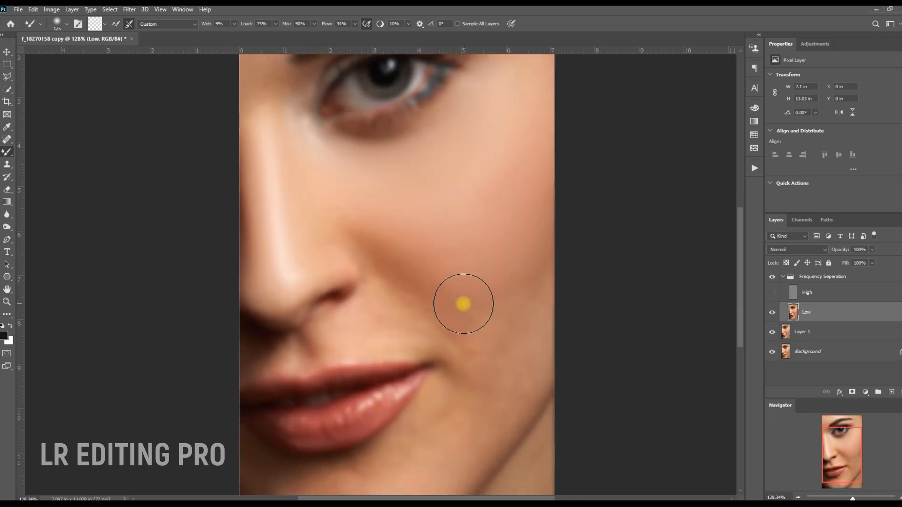
{"action": "mouse_move", "coordinate": [462, 324]}
{"action": "left_mouse_down"}
{"action": "mouse_move", "coordinate": [455, 317]}
{"action": "mouse_move", "coordinate": [525, 306]}
{"action": "left_mouse_up"}
{"action": "mouse_move", "coordinate": [507, 383]}
{"action": "left_mouse_down"}
{"action": "mouse_move", "coordinate": [527, 362]}
{"action": "mouse_move", "coordinate": [506, 408]}
{"action": "mouse_move", "coordinate": [524, 367]}
{"action": "mouse_move", "coordinate": [523, 385]}
{"action": "mouse_move", "coordinate": [498, 410]}
{"action": "mouse_move", "coordinate": [562, 287]}
{"action": "mouse_move", "coordinate": [522, 373]}
{"action": "mouse_move", "coordinate": [524, 346]}
{"action": "mouse_move", "coordinate": [485, 338]}
{"action": "mouse_move", "coordinate": [510, 295]}
{"action": "mouse_move", "coordinate": [450, 307]}
{"action": "mouse_move", "coordinate": [506, 322]}
{"action": "mouse_move", "coordinate": [496, 344]}
{"action": "mouse_move", "coordinate": [452, 328]}
{"action": "mouse_move", "coordinate": [459, 349]}
{"action": "mouse_move", "coordinate": [495, 364]}
{"action": "mouse_move", "coordinate": [461, 420]}
{"action": "mouse_move", "coordinate": [465, 378]}
{"action": "mouse_move", "coordinate": [434, 436]}
{"action": "mouse_move", "coordinate": [459, 375]}
{"action": "mouse_move", "coordinate": [440, 429]}
{"action": "mouse_move", "coordinate": [423, 459]}
{"action": "mouse_move", "coordinate": [410, 462]}
{"action": "mouse_move", "coordinate": [469, 412]}
{"action": "mouse_move", "coordinate": [443, 418]}
{"action": "mouse_move", "coordinate": [476, 341]}
{"action": "mouse_move", "coordinate": [464, 406]}
{"action": "mouse_move", "coordinate": [517, 318]}
{"action": "mouse_move", "coordinate": [453, 328]}
{"action": "left_mouse_up"}
{"action": "mouse_move", "coordinate": [381, 313]}
{"action": "left_mouse_down"}
{"action": "mouse_move", "coordinate": [405, 330]}
{"action": "mouse_move", "coordinate": [376, 318]}
{"action": "mouse_move", "coordinate": [405, 327]}
{"action": "mouse_move", "coordinate": [379, 320]}
{"action": "mouse_move", "coordinate": [422, 292]}
{"action": "mouse_move", "coordinate": [385, 255]}
{"action": "mouse_move", "coordinate": [477, 267]}
{"action": "mouse_move", "coordinate": [442, 272]}
{"action": "mouse_move", "coordinate": [490, 273]}
{"action": "mouse_move", "coordinate": [432, 272]}
{"action": "mouse_move", "coordinate": [537, 260]}
{"action": "mouse_move", "coordinate": [497, 279]}
{"action": "mouse_move", "coordinate": [522, 225]}
{"action": "mouse_move", "coordinate": [509, 313]}
{"action": "mouse_move", "coordinate": [539, 280]}
{"action": "mouse_move", "coordinate": [544, 267]}
{"action": "mouse_move", "coordinate": [510, 297]}
{"action": "mouse_move", "coordinate": [548, 252]}
{"action": "mouse_move", "coordinate": [555, 222]}
{"action": "mouse_move", "coordinate": [509, 295]}
{"action": "mouse_move", "coordinate": [431, 297]}
{"action": "mouse_move", "coordinate": [386, 265]}
{"action": "mouse_move", "coordinate": [450, 306]}
{"action": "mouse_move", "coordinate": [403, 286]}
{"action": "mouse_move", "coordinate": [436, 314]}
{"action": "left_mouse_up"}
Reduce the Mixer Brush to 80 px and blend the skin tones beside the nose, on the nose and above the lips
{"action": "key", "text": "bracketleft"}
{"action": "key", "text": "bracketleft"}
{"action": "mouse_move", "coordinate": [375, 325]}
{"action": "left_mouse_down"}
{"action": "mouse_move", "coordinate": [424, 274]}
{"action": "mouse_move", "coordinate": [405, 336]}
{"action": "left_mouse_up"}
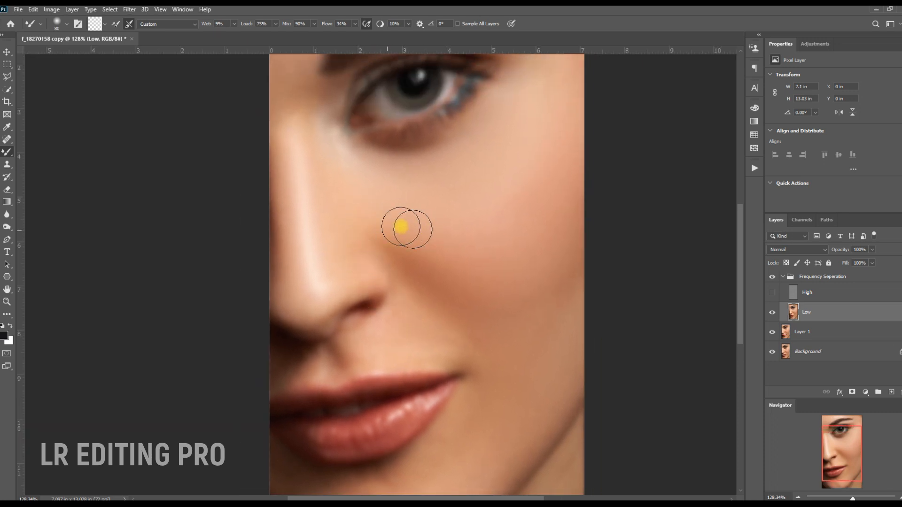
{"action": "mouse_move", "coordinate": [497, 215]}
{"action": "left_mouse_down"}
{"action": "mouse_move", "coordinate": [449, 254]}
{"action": "mouse_move", "coordinate": [503, 183]}
{"action": "mouse_move", "coordinate": [463, 249]}
{"action": "mouse_move", "coordinate": [501, 198]}
{"action": "mouse_move", "coordinate": [456, 321]}
{"action": "left_mouse_up"}
{"action": "left_click_drag", "start_coordinate": [441, 266], "coordinate": [453, 251]}
{"action": "mouse_move", "coordinate": [388, 203]}
{"action": "left_mouse_down"}
{"action": "mouse_move", "coordinate": [361, 204]}
{"action": "mouse_move", "coordinate": [399, 210]}
{"action": "mouse_move", "coordinate": [449, 192]}
{"action": "mouse_move", "coordinate": [453, 218]}
{"action": "mouse_move", "coordinate": [467, 207]}
{"action": "mouse_move", "coordinate": [453, 230]}
{"action": "mouse_move", "coordinate": [422, 224]}
{"action": "mouse_move", "coordinate": [457, 194]}
{"action": "mouse_move", "coordinate": [385, 209]}
{"action": "mouse_move", "coordinate": [349, 205]}
{"action": "mouse_move", "coordinate": [395, 202]}
{"action": "mouse_move", "coordinate": [407, 236]}
{"action": "mouse_move", "coordinate": [274, 208]}
{"action": "mouse_move", "coordinate": [229, 236]}
{"action": "mouse_move", "coordinate": [352, 188]}
{"action": "mouse_move", "coordinate": [289, 201]}
{"action": "mouse_move", "coordinate": [368, 187]}
{"action": "mouse_move", "coordinate": [347, 188]}
{"action": "mouse_move", "coordinate": [475, 183]}
{"action": "mouse_move", "coordinate": [392, 188]}
{"action": "mouse_move", "coordinate": [459, 194]}
{"action": "mouse_move", "coordinate": [267, 222]}
{"action": "mouse_move", "coordinate": [356, 218]}
{"action": "mouse_move", "coordinate": [300, 250]}
{"action": "mouse_move", "coordinate": [310, 261]}
{"action": "mouse_move", "coordinate": [318, 227]}
{"action": "mouse_move", "coordinate": [285, 295]}
{"action": "mouse_move", "coordinate": [290, 262]}
{"action": "mouse_move", "coordinate": [314, 234]}
{"action": "mouse_move", "coordinate": [304, 224]}
{"action": "mouse_move", "coordinate": [306, 192]}
{"action": "mouse_move", "coordinate": [335, 212]}
{"action": "mouse_move", "coordinate": [304, 248]}
{"action": "mouse_move", "coordinate": [431, 200]}
{"action": "mouse_move", "coordinate": [436, 176]}
{"action": "mouse_move", "coordinate": [287, 180]}
{"action": "left_mouse_up"}
{"action": "mouse_move", "coordinate": [279, 231]}
{"action": "left_mouse_down"}
{"action": "mouse_move", "coordinate": [265, 224]}
{"action": "mouse_move", "coordinate": [296, 182]}
{"action": "mouse_move", "coordinate": [327, 162]}
{"action": "left_mouse_up"}
{"action": "mouse_move", "coordinate": [457, 317]}
{"action": "left_mouse_down"}
{"action": "mouse_move", "coordinate": [460, 194]}
{"action": "mouse_move", "coordinate": [441, 306]}
{"action": "left_mouse_up"}
{"action": "mouse_move", "coordinate": [377, 331]}
{"action": "left_mouse_down"}
{"action": "mouse_move", "coordinate": [377, 351]}
{"action": "mouse_move", "coordinate": [399, 344]}
{"action": "mouse_move", "coordinate": [378, 304]}
{"action": "mouse_move", "coordinate": [398, 319]}
{"action": "mouse_move", "coordinate": [413, 295]}
{"action": "left_mouse_up"}
{"action": "mouse_move", "coordinate": [380, 256]}
{"action": "left_mouse_down"}
{"action": "mouse_move", "coordinate": [391, 322]}
{"action": "mouse_move", "coordinate": [396, 278]}
{"action": "left_mouse_up"}
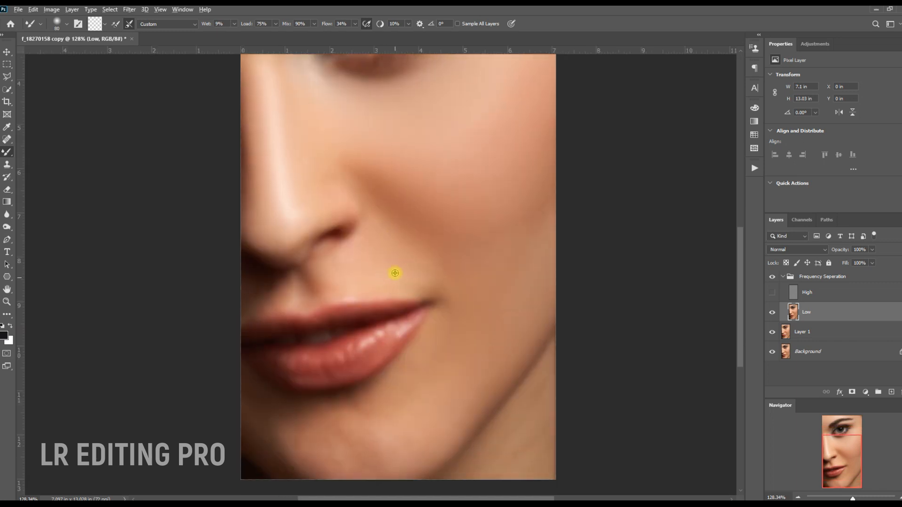
Blend the skin tones of the chin and the area below the lips on the Low layer with the 80 px Mixer Brush
{"action": "key", "text": "bracketleft"}
{"action": "scroll", "coordinate": [413, 278], "scroll_direction": "down", "scroll_amount": 3}
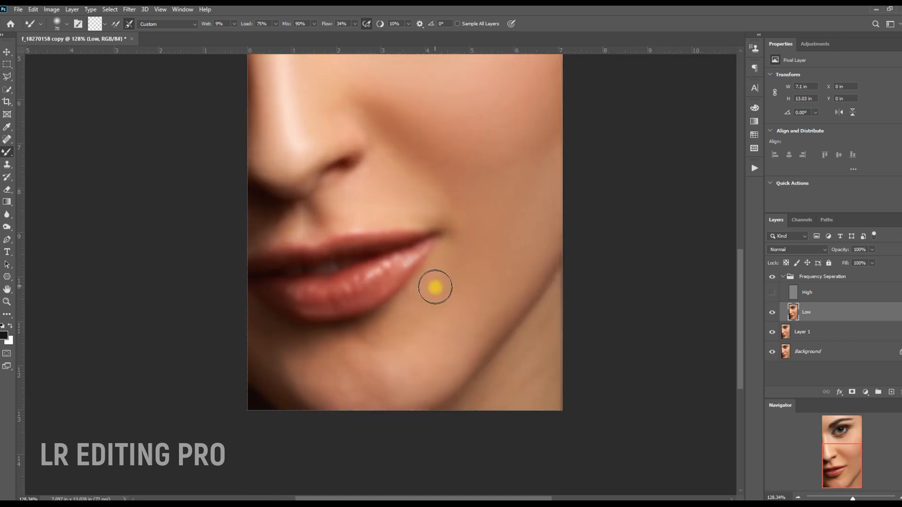
{"action": "key", "text": "bracketright"}
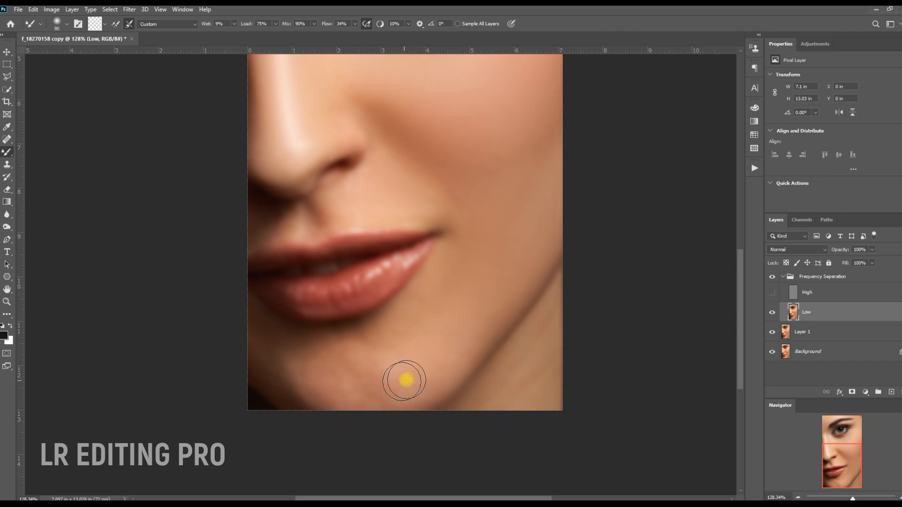
{"action": "mouse_move", "coordinate": [401, 400]}
{"action": "left_mouse_down"}
{"action": "mouse_move", "coordinate": [423, 385]}
{"action": "mouse_move", "coordinate": [481, 294]}
{"action": "mouse_move", "coordinate": [409, 340]}
{"action": "mouse_move", "coordinate": [425, 327]}
{"action": "mouse_move", "coordinate": [418, 300]}
{"action": "mouse_move", "coordinate": [436, 329]}
{"action": "left_mouse_up"}
{"action": "mouse_move", "coordinate": [392, 360]}
{"action": "left_mouse_down"}
{"action": "mouse_move", "coordinate": [477, 326]}
{"action": "mouse_move", "coordinate": [455, 356]}
{"action": "mouse_move", "coordinate": [500, 360]}
{"action": "left_mouse_up"}
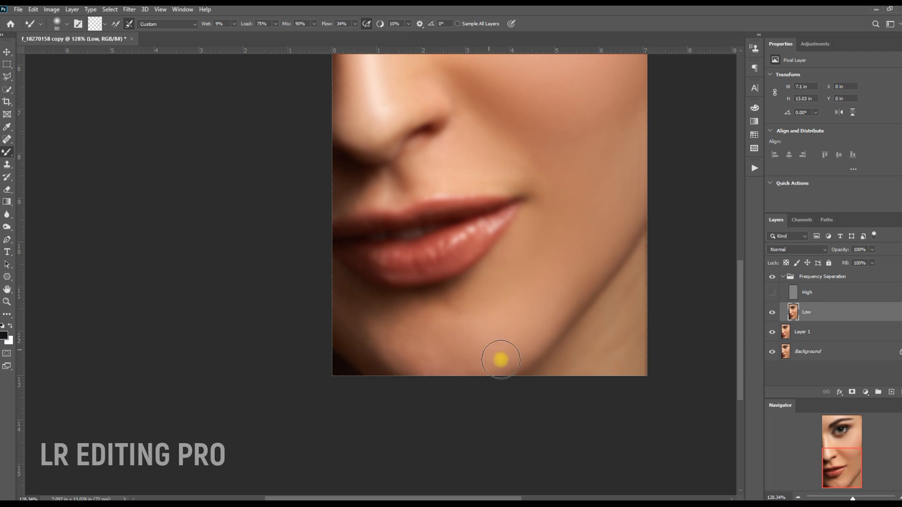
{"action": "mouse_move", "coordinate": [361, 329]}
{"action": "left_mouse_down"}
{"action": "mouse_move", "coordinate": [415, 372]}
{"action": "mouse_move", "coordinate": [351, 310]}
{"action": "mouse_move", "coordinate": [356, 301]}
{"action": "mouse_move", "coordinate": [376, 318]}
{"action": "mouse_move", "coordinate": [359, 322]}
{"action": "mouse_move", "coordinate": [372, 344]}
{"action": "mouse_move", "coordinate": [365, 350]}
{"action": "mouse_move", "coordinate": [407, 368]}
{"action": "mouse_move", "coordinate": [407, 316]}
{"action": "mouse_move", "coordinate": [453, 312]}
{"action": "mouse_move", "coordinate": [476, 294]}
{"action": "mouse_move", "coordinate": [408, 322]}
{"action": "left_mouse_up"}
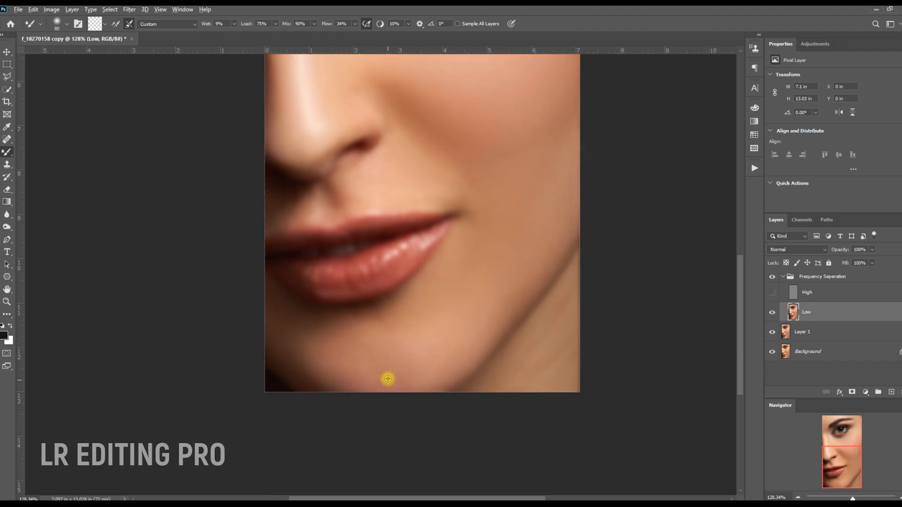
{"action": "left_click_drag", "start_coordinate": [416, 390], "coordinate": [362, 367]}
Smooth the tonal transitions along the jawline and over the neck and lower cheek with the Mixer Brush
{"action": "left_click_drag", "start_coordinate": [534, 299], "coordinate": [437, 314]}
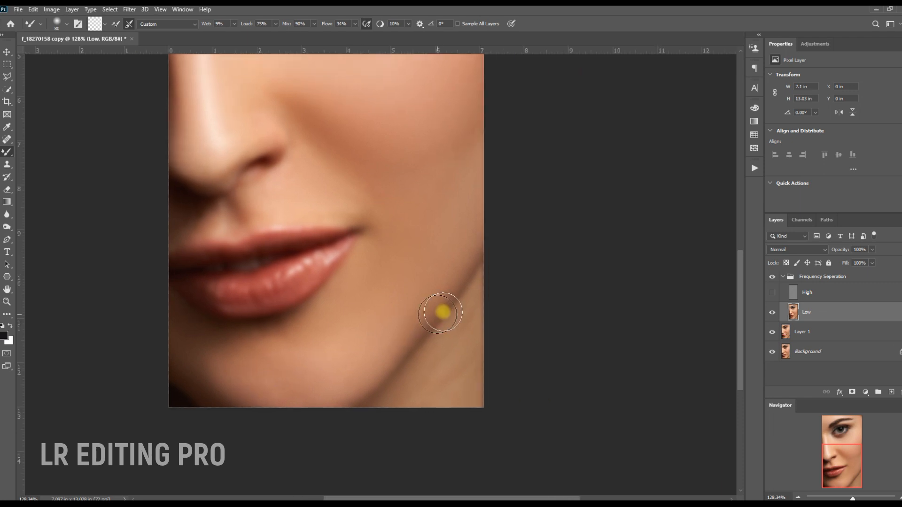
{"action": "mouse_move", "coordinate": [399, 350]}
{"action": "left_mouse_down"}
{"action": "mouse_move", "coordinate": [443, 318]}
{"action": "mouse_move", "coordinate": [493, 234]}
{"action": "mouse_move", "coordinate": [406, 355]}
{"action": "left_mouse_up"}
{"action": "mouse_move", "coordinate": [366, 393]}
{"action": "left_mouse_down"}
{"action": "mouse_move", "coordinate": [468, 332]}
{"action": "mouse_move", "coordinate": [429, 376]}
{"action": "mouse_move", "coordinate": [491, 295]}
{"action": "mouse_move", "coordinate": [426, 399]}
{"action": "mouse_move", "coordinate": [475, 378]}
{"action": "mouse_move", "coordinate": [476, 407]}
{"action": "left_mouse_up"}
{"action": "left_click_drag", "start_coordinate": [326, 126], "coordinate": [453, 294]}
{"action": "left_click_drag", "start_coordinate": [457, 227], "coordinate": [419, 249]}
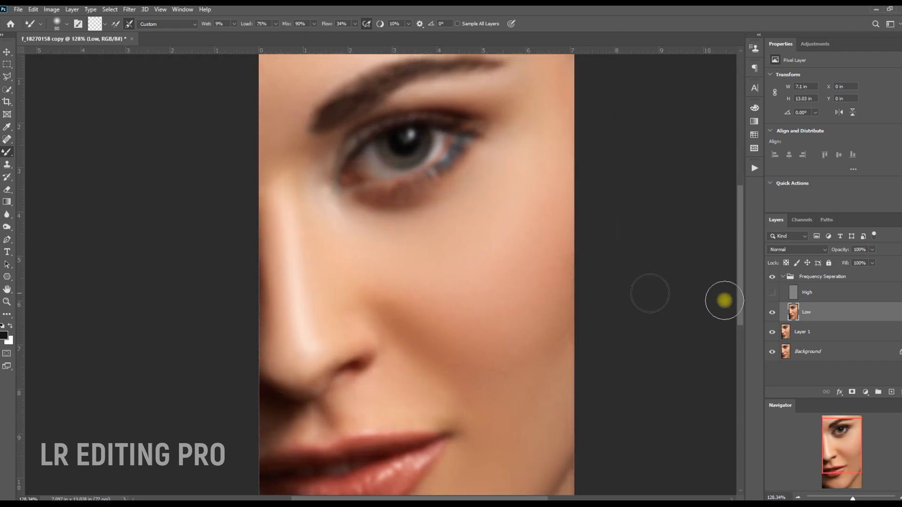
Show the High layer again and compare the retouched skin with Layer 1 alone
{"action": "left_click", "coordinate": [772, 293]}
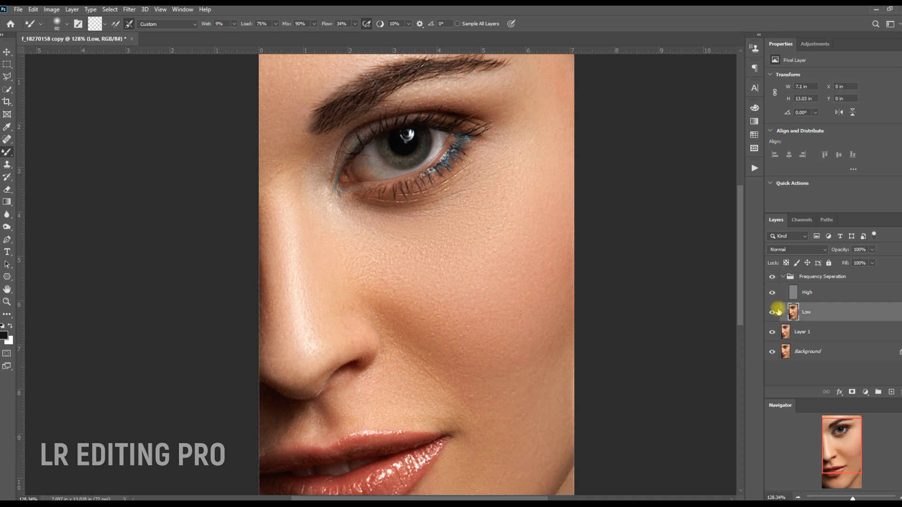
{"action": "left_click", "coordinate": [772, 333], "text": "alt"}
{"action": "left_click", "coordinate": [772, 333], "text": "alt"}
Reduce the Mixer Brush to 50 px and blend the skin between the nose and the upper lip toward the mouth corner
{"action": "left_click_drag", "start_coordinate": [518, 353], "coordinate": [499, 262]}
{"action": "key", "text": "bracketleft"}
{"action": "key", "text": "bracketleft"}
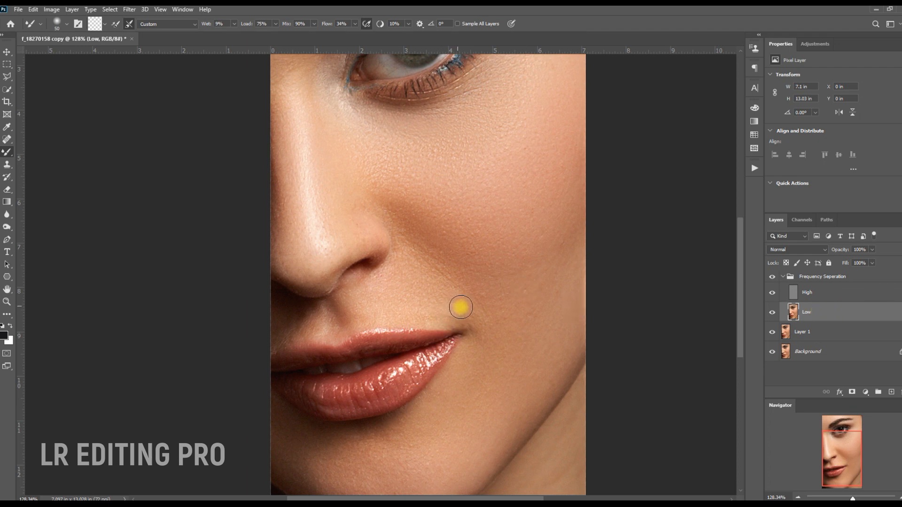
{"action": "mouse_move", "coordinate": [447, 294]}
{"action": "left_mouse_down"}
{"action": "mouse_move", "coordinate": [468, 309]}
{"action": "mouse_move", "coordinate": [427, 308]}
{"action": "mouse_move", "coordinate": [475, 320]}
{"action": "mouse_move", "coordinate": [467, 310]}
{"action": "mouse_move", "coordinate": [410, 310]}
{"action": "mouse_move", "coordinate": [470, 312]}
{"action": "mouse_move", "coordinate": [431, 316]}
{"action": "mouse_move", "coordinate": [433, 297]}
{"action": "mouse_move", "coordinate": [334, 312]}
{"action": "mouse_move", "coordinate": [304, 325]}
{"action": "mouse_move", "coordinate": [314, 320]}
{"action": "mouse_move", "coordinate": [311, 331]}
{"action": "mouse_move", "coordinate": [307, 310]}
{"action": "mouse_move", "coordinate": [277, 330]}
{"action": "mouse_move", "coordinate": [297, 328]}
{"action": "left_mouse_up"}
{"action": "left_click_drag", "start_coordinate": [437, 298], "coordinate": [419, 238]}
Enlarge the Mixer Brush and even out the skin tones of the chin and the area beside the lower lip
{"action": "key", "text": "]"}
{"action": "key", "text": "]"}
{"action": "key", "text": "]"}
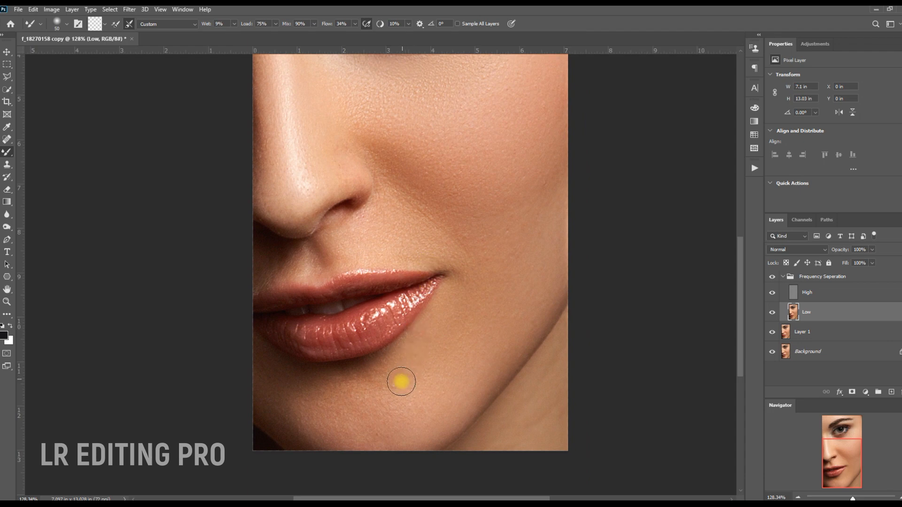
{"action": "mouse_move", "coordinate": [350, 412]}
{"action": "left_mouse_down"}
{"action": "mouse_move", "coordinate": [332, 419]}
{"action": "mouse_move", "coordinate": [344, 412]}
{"action": "mouse_move", "coordinate": [292, 400]}
{"action": "mouse_move", "coordinate": [318, 427]}
{"action": "mouse_move", "coordinate": [424, 402]}
{"action": "mouse_move", "coordinate": [392, 407]}
{"action": "mouse_move", "coordinate": [401, 424]}
{"action": "mouse_move", "coordinate": [451, 391]}
{"action": "mouse_move", "coordinate": [436, 369]}
{"action": "mouse_move", "coordinate": [406, 375]}
{"action": "mouse_move", "coordinate": [423, 361]}
{"action": "left_mouse_up"}
{"action": "left_click_drag", "start_coordinate": [472, 296], "coordinate": [423, 355]}
Blend the skin around the mouth corner and the smile fold beside the nose with the Mixer Brush at 60 px
{"action": "key", "text": "bracketleft"}
{"action": "key", "text": "bracketleft"}
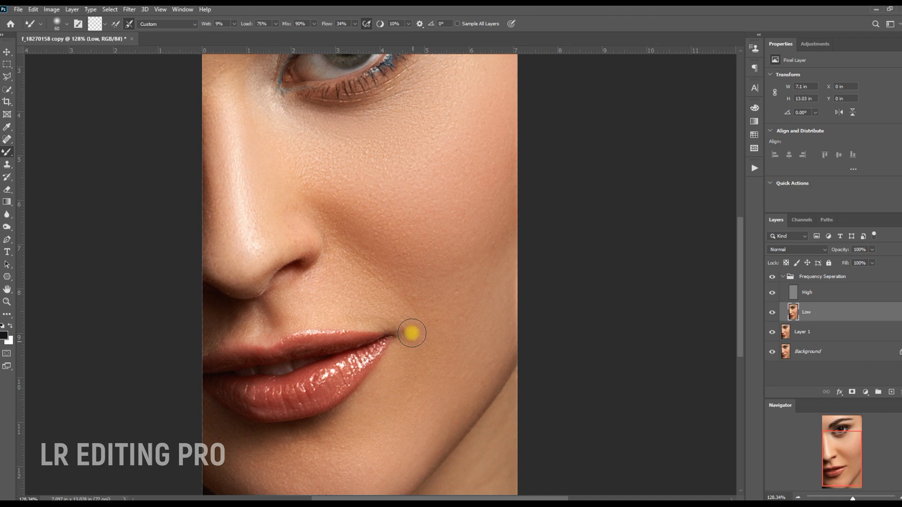
{"action": "mouse_move", "coordinate": [412, 333]}
{"action": "left_mouse_down"}
{"action": "mouse_move", "coordinate": [395, 314]}
{"action": "mouse_move", "coordinate": [361, 308]}
{"action": "mouse_move", "coordinate": [411, 338]}
{"action": "mouse_move", "coordinate": [386, 367]}
{"action": "left_mouse_up"}
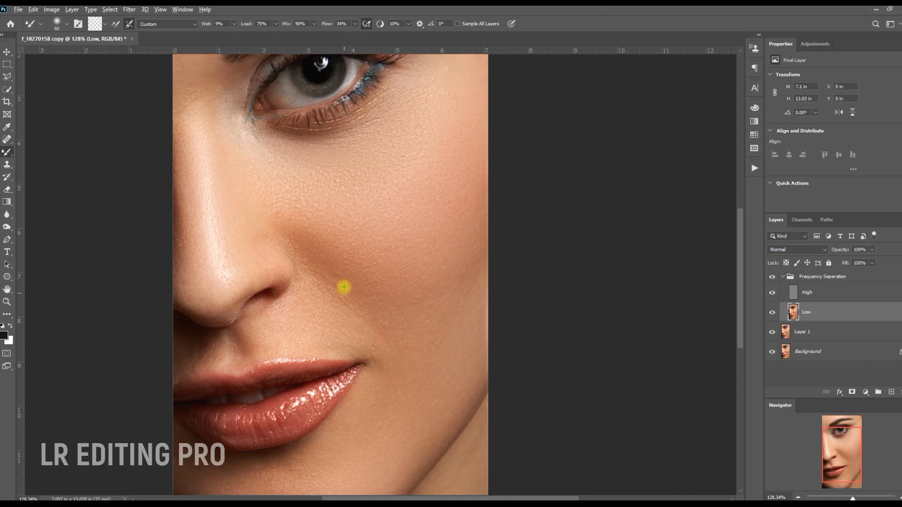
{"action": "mouse_move", "coordinate": [342, 281]}
{"action": "left_mouse_down"}
{"action": "mouse_move", "coordinate": [338, 289]}
{"action": "mouse_move", "coordinate": [389, 329]}
{"action": "mouse_move", "coordinate": [380, 315]}
{"action": "left_mouse_up"}
{"action": "left_click_drag", "start_coordinate": [317, 311], "coordinate": [377, 328]}
Enlarge the Mixer Brush and smooth the skin tones across the cheek
{"action": "key", "text": "bracketright"}
{"action": "key", "text": "bracketright"}
{"action": "mouse_move", "coordinate": [387, 238]}
{"action": "left_mouse_down"}
{"action": "mouse_move", "coordinate": [395, 223]}
{"action": "mouse_move", "coordinate": [297, 230]}
{"action": "mouse_move", "coordinate": [312, 247]}
{"action": "mouse_move", "coordinate": [405, 264]}
{"action": "mouse_move", "coordinate": [441, 228]}
{"action": "mouse_move", "coordinate": [376, 209]}
{"action": "mouse_move", "coordinate": [439, 161]}
{"action": "mouse_move", "coordinate": [453, 312]}
{"action": "mouse_move", "coordinate": [465, 256]}
{"action": "mouse_move", "coordinate": [466, 294]}
{"action": "mouse_move", "coordinate": [383, 306]}
{"action": "mouse_move", "coordinate": [465, 322]}
{"action": "mouse_move", "coordinate": [412, 344]}
{"action": "mouse_move", "coordinate": [467, 317]}
{"action": "left_mouse_up"}
{"action": "left_click_drag", "start_coordinate": [469, 244], "coordinate": [467, 373]}
{"action": "left_click_drag", "start_coordinate": [415, 279], "coordinate": [519, 317]}
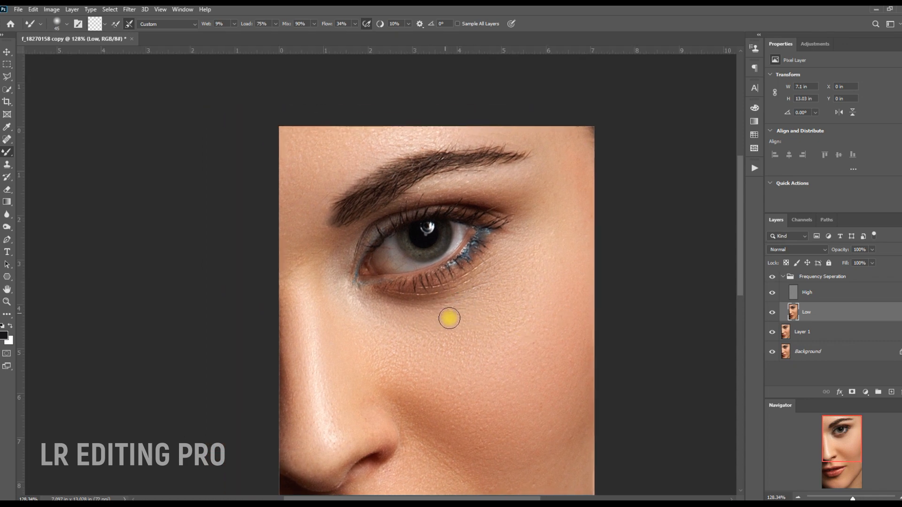
Blend the skin under the eye, at its outer corner, on the upper lid and beside the nose bridge with a 45 px Mixer Brush
{"action": "mouse_move", "coordinate": [476, 312]}
{"action": "left_mouse_down"}
{"action": "mouse_move", "coordinate": [416, 312]}
{"action": "mouse_move", "coordinate": [465, 297]}
{"action": "left_mouse_up"}
{"action": "mouse_move", "coordinate": [506, 266]}
{"action": "left_mouse_down"}
{"action": "mouse_move", "coordinate": [504, 245]}
{"action": "mouse_move", "coordinate": [520, 276]}
{"action": "left_mouse_up"}
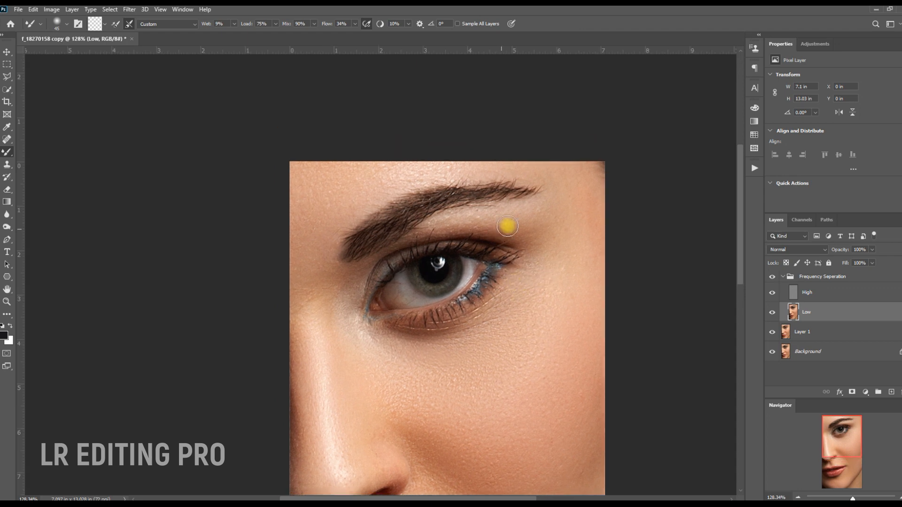
{"action": "mouse_move", "coordinate": [518, 216]}
{"action": "left_mouse_down"}
{"action": "mouse_move", "coordinate": [495, 222]}
{"action": "mouse_move", "coordinate": [507, 227]}
{"action": "mouse_move", "coordinate": [370, 256]}
{"action": "mouse_move", "coordinate": [340, 308]}
{"action": "left_mouse_up"}
{"action": "mouse_move", "coordinate": [351, 275]}
{"action": "left_mouse_down"}
{"action": "mouse_move", "coordinate": [364, 301]}
{"action": "mouse_move", "coordinate": [356, 295]}
{"action": "left_mouse_up"}
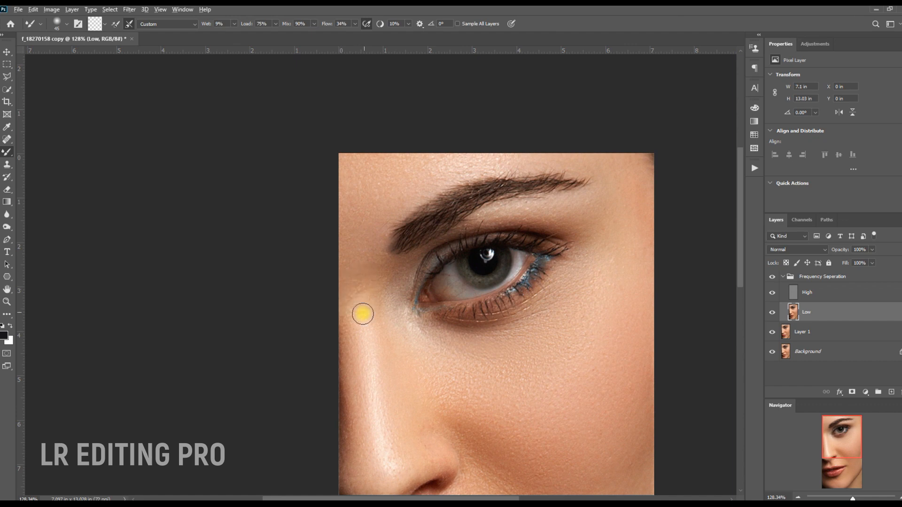
Smooth the skin tones along the bridge of the nose and on the forehead above the eyebrow with the 45 px Mixer Brush
{"action": "mouse_move", "coordinate": [379, 435]}
{"action": "left_mouse_down"}
{"action": "mouse_move", "coordinate": [372, 333]}
{"action": "mouse_move", "coordinate": [361, 327]}
{"action": "left_mouse_up"}
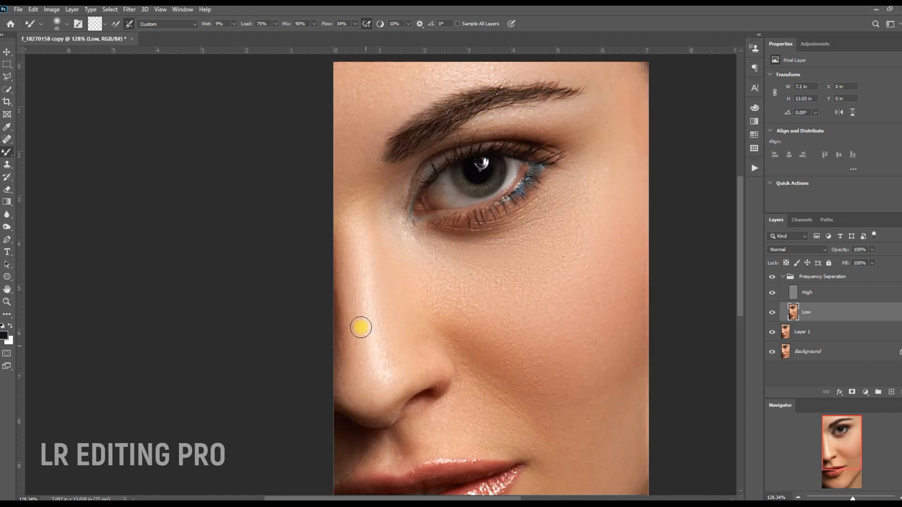
{"action": "left_click_drag", "start_coordinate": [366, 280], "coordinate": [343, 388]}
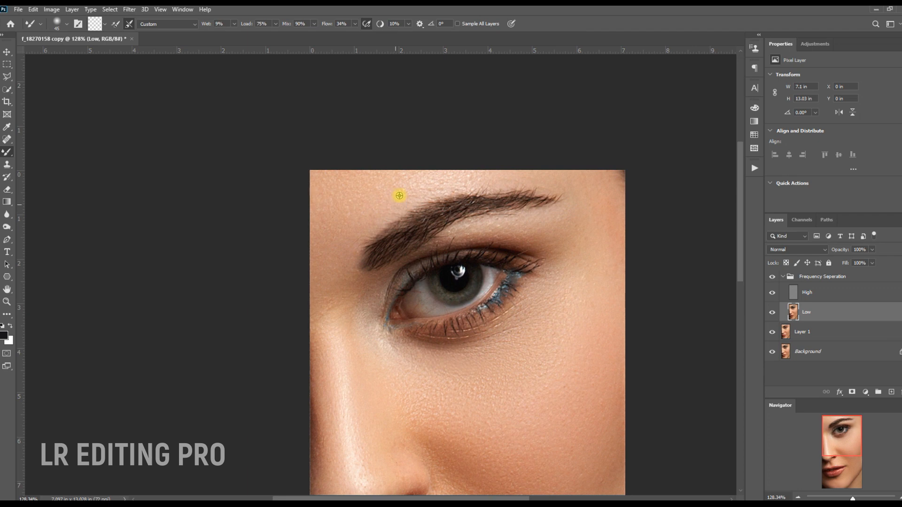
{"action": "mouse_move", "coordinate": [413, 186]}
{"action": "left_mouse_down"}
{"action": "mouse_move", "coordinate": [556, 171]}
{"action": "mouse_move", "coordinate": [562, 183]}
{"action": "mouse_move", "coordinate": [377, 185]}
{"action": "mouse_move", "coordinate": [328, 174]}
{"action": "left_mouse_up"}
View the portrait at 100% and compare the final retouch with Layer 1 alone and the original Background alone
{"action": "key", "text": "z"}
{"action": "left_click_drag", "start_coordinate": [424, 299], "coordinate": [392, 314]}
{"action": "key", "text": "ctrl+1"}
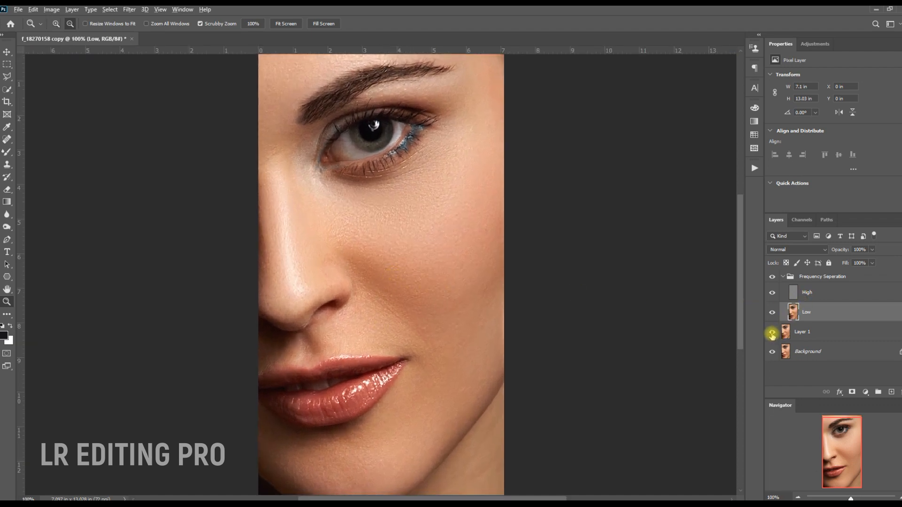
{"action": "left_click", "coordinate": [772, 334], "text": "alt"}
{"action": "left_click", "coordinate": [772, 334], "text": "alt"}
{"action": "left_click", "coordinate": [773, 335], "text": "alt"}
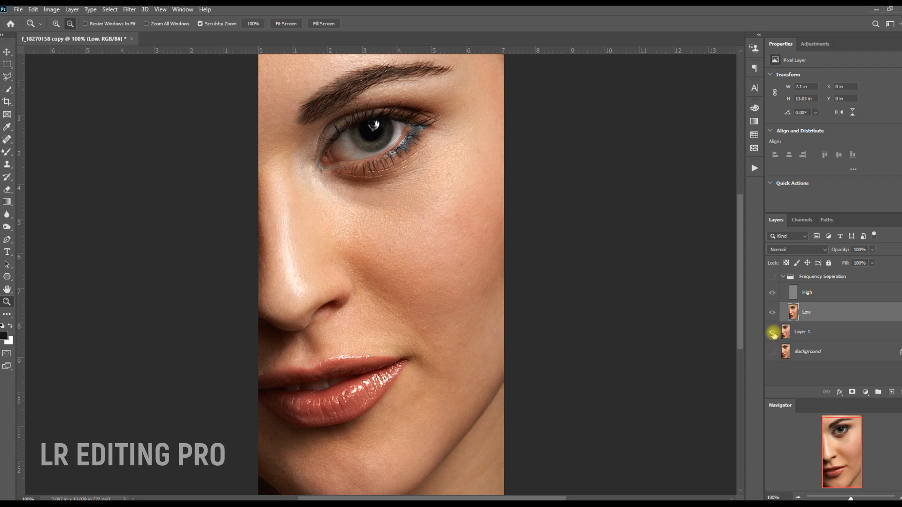
{"action": "left_click", "coordinate": [772, 335], "text": "alt"}
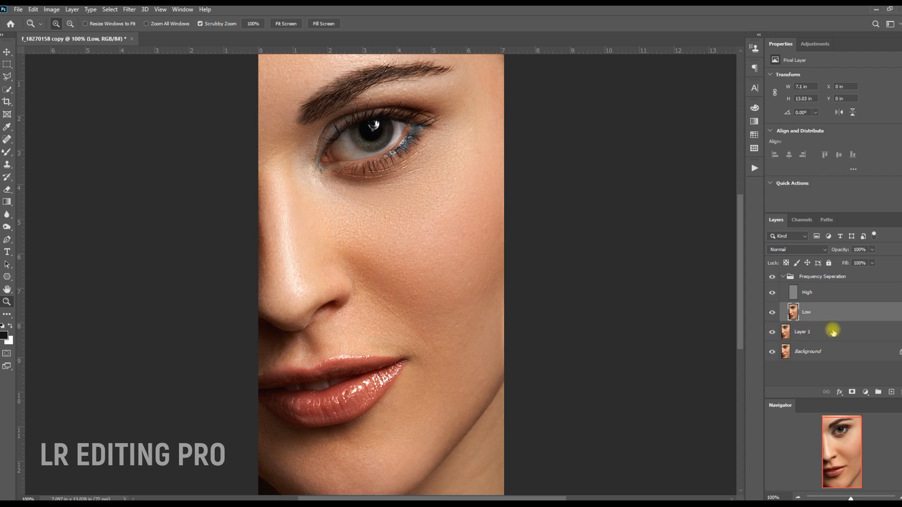
{"action": "left_click", "coordinate": [772, 353], "text": "alt"}
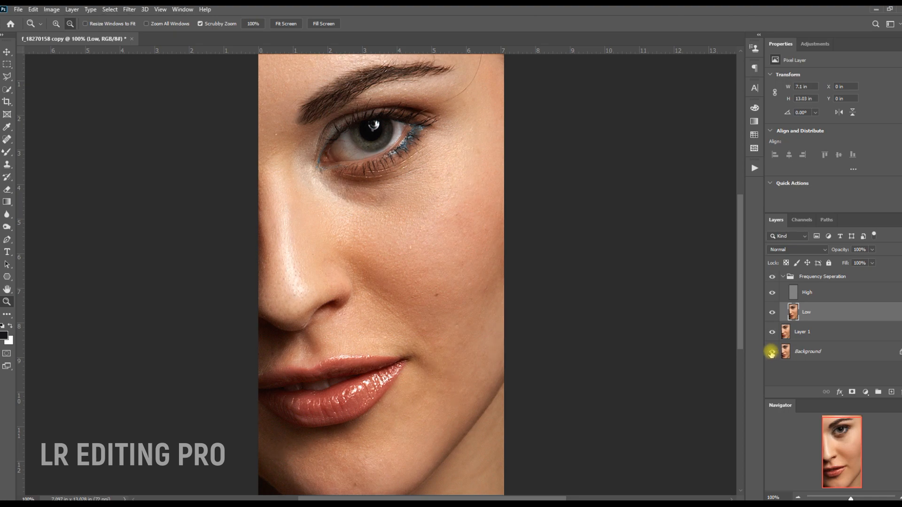